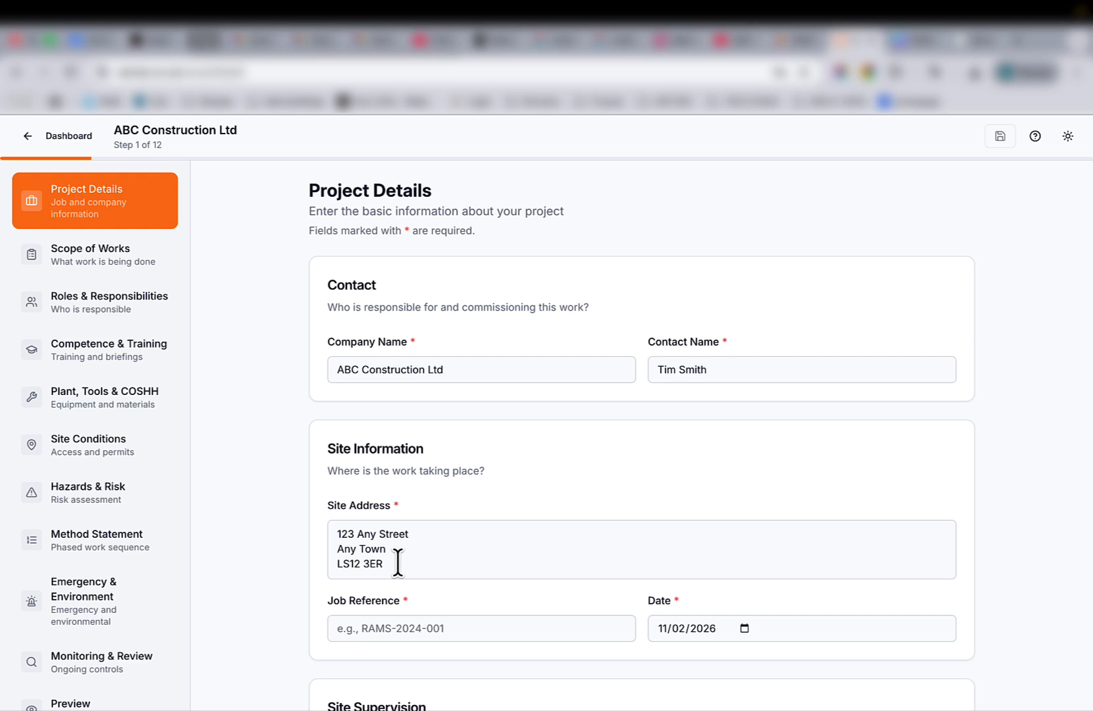
Set the job reference to Kitchen Extension.
{"action": "scroll", "coordinate": [398, 563], "scroll_direction": "down", "scroll_amount": 3}
{"action": "left_click", "coordinate": [404, 452]}
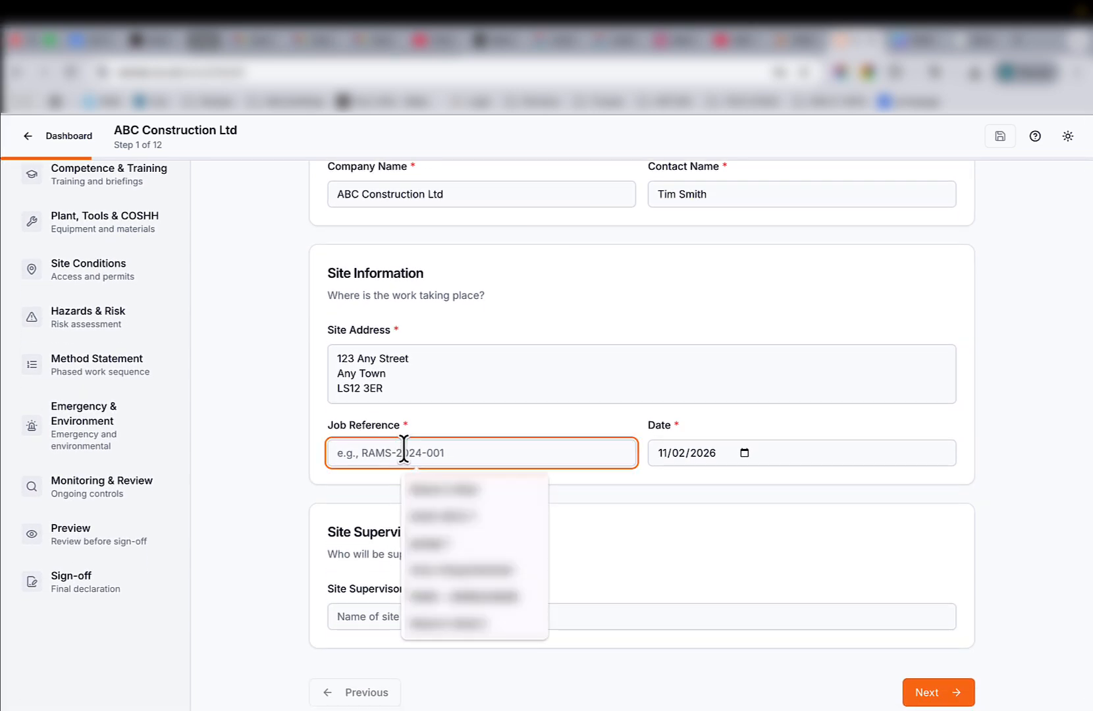
{"action": "type", "text": "Kitchen Extension"}
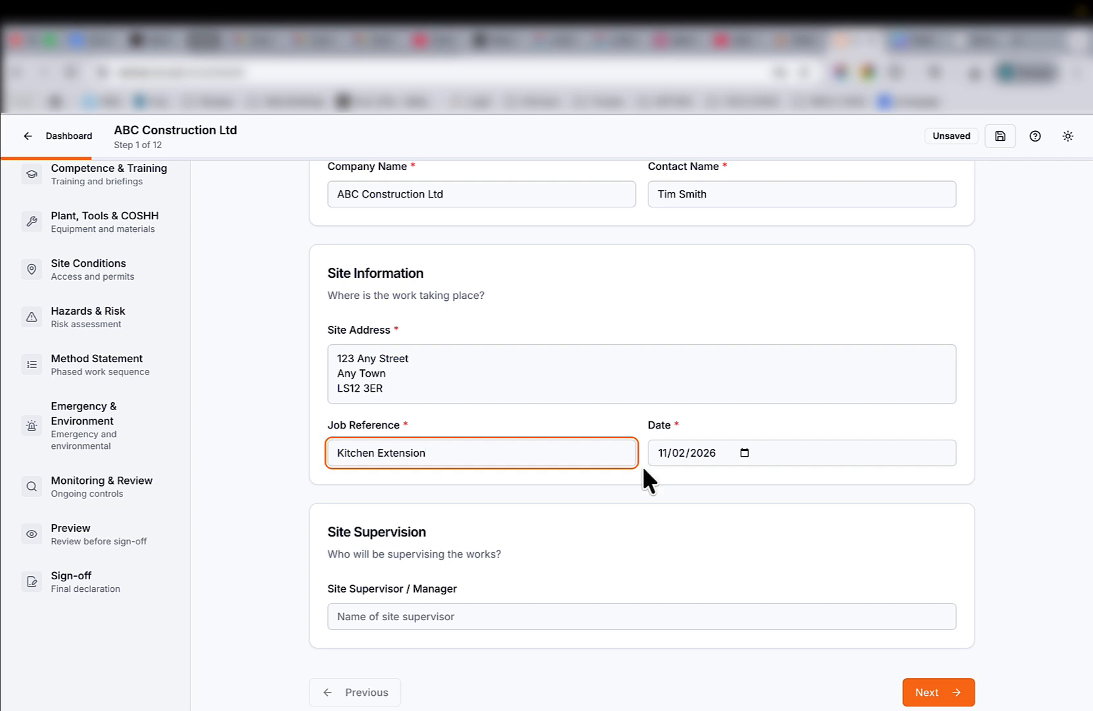
Enter the contact's name as the site supervisor / manager and continue to the Scope of Works step.
{"action": "left_click", "coordinate": [744, 453]}
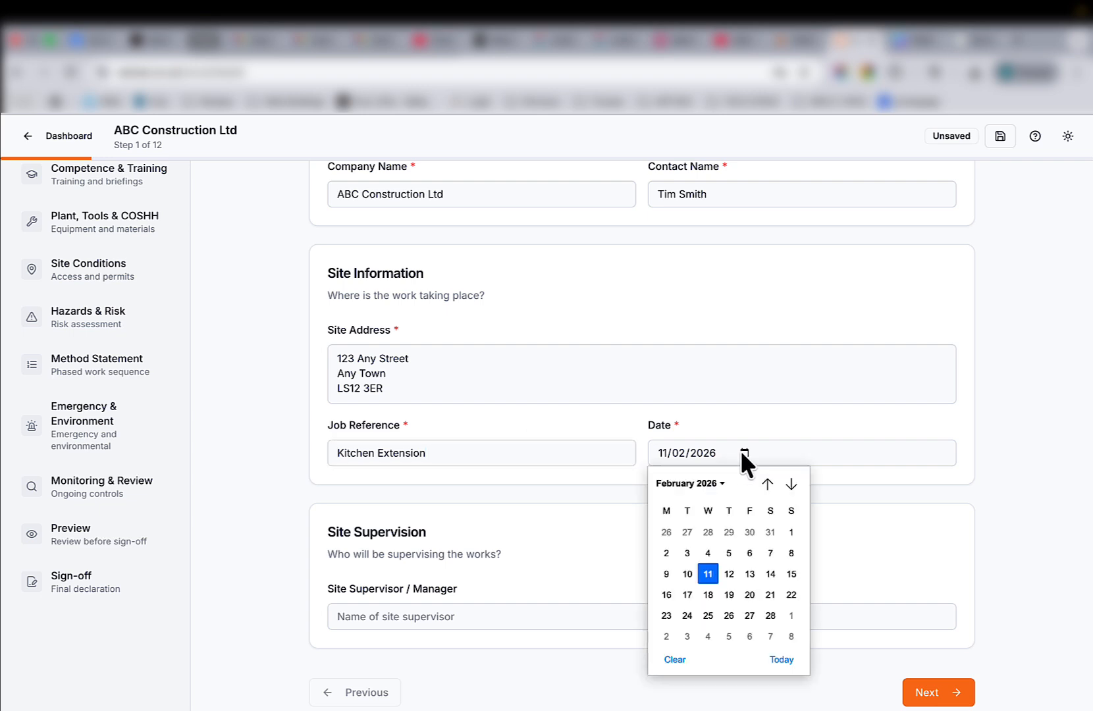
{"action": "left_click", "coordinate": [598, 536]}
{"action": "left_click", "coordinate": [419, 612]}
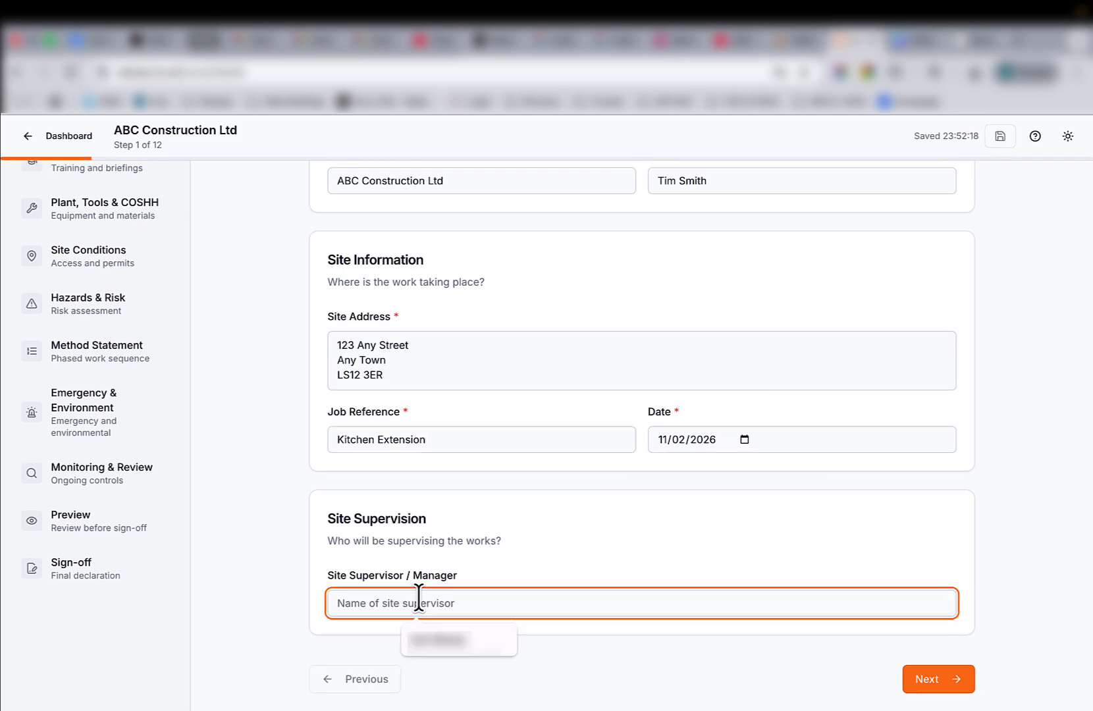
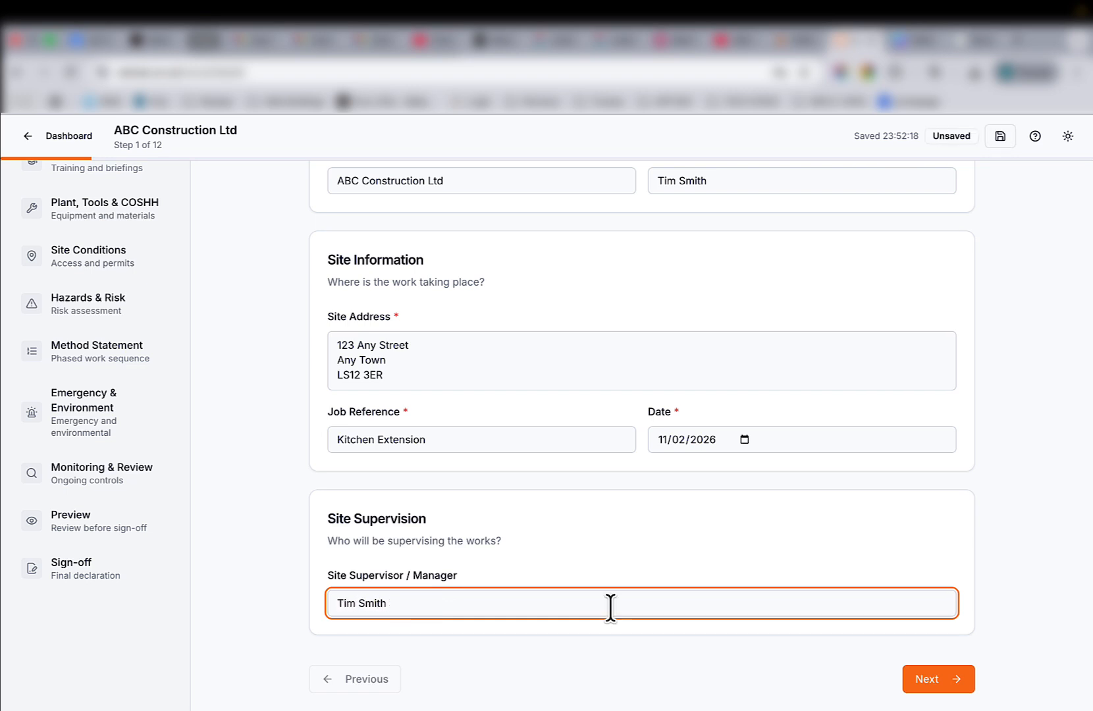
{"action": "left_click", "coordinate": [938, 685]}
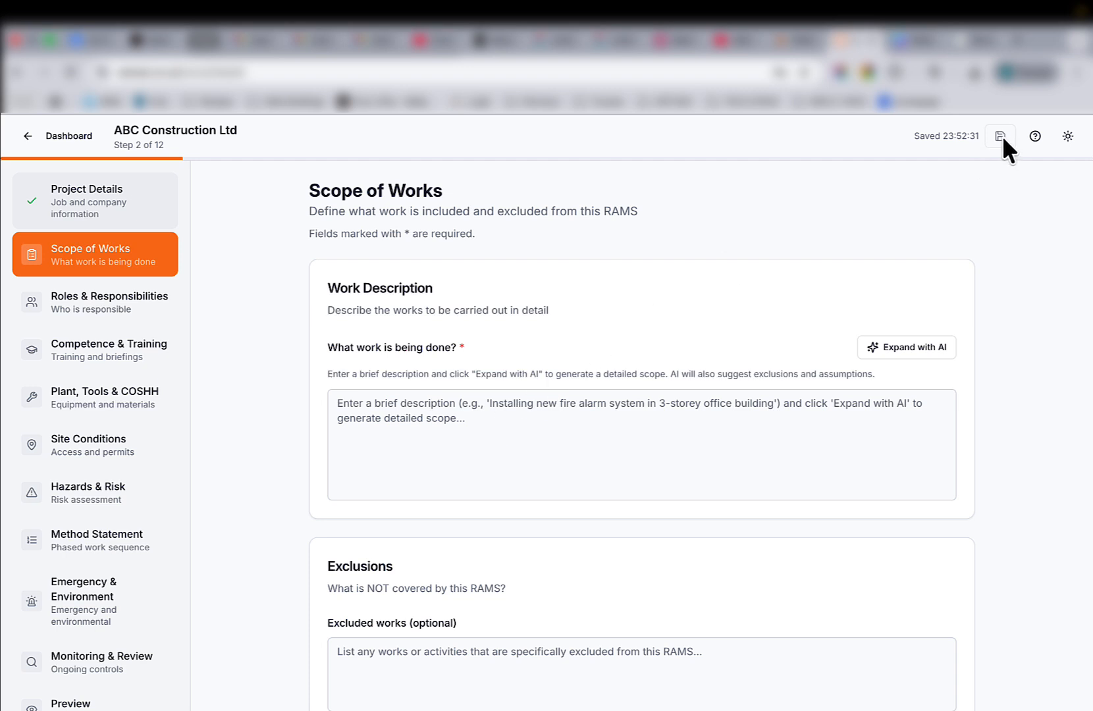
Describe the work as 'kitchen extension, not including kitchen cabinets, but including electrics and decorating in emulsion paint', expand it with AI and save.
{"action": "left_click", "coordinate": [395, 403]}
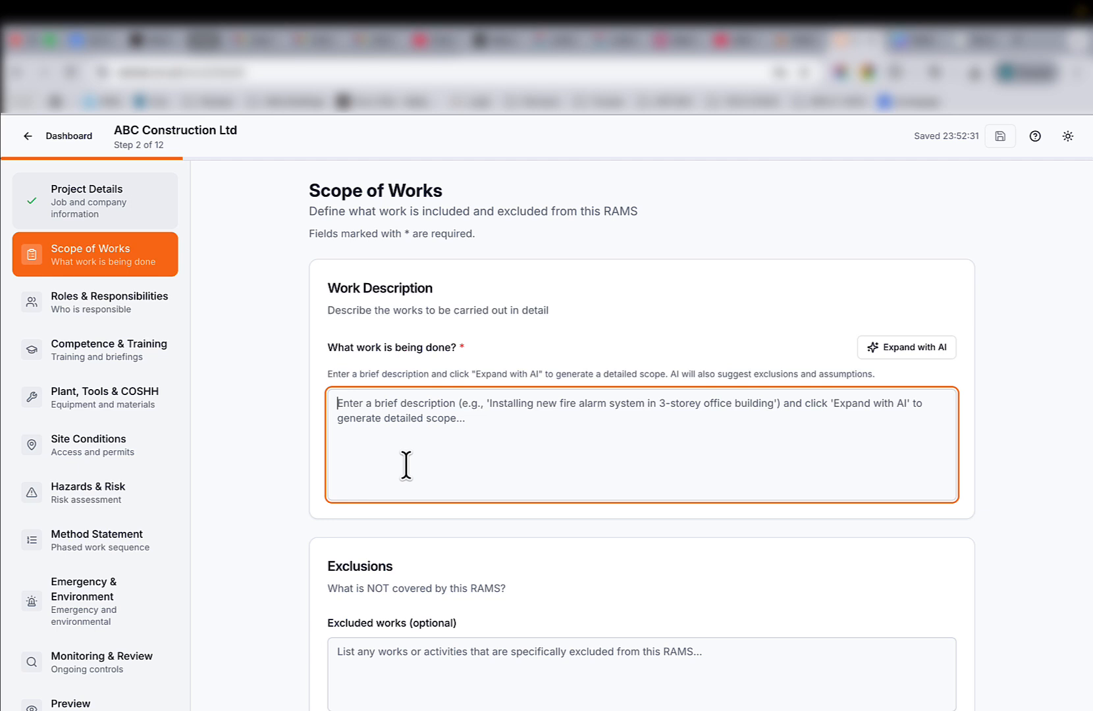
{"action": "type", "text": "kitchen extension,"}
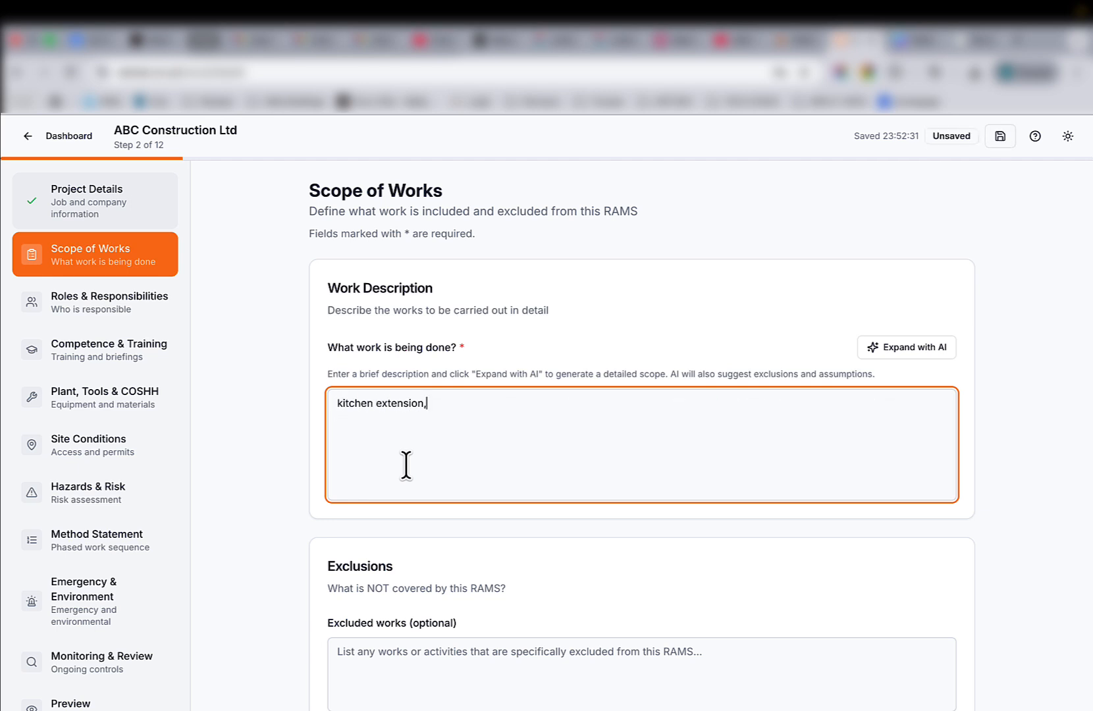
{"action": "type", "text": " not including kitchen cabinets, "}
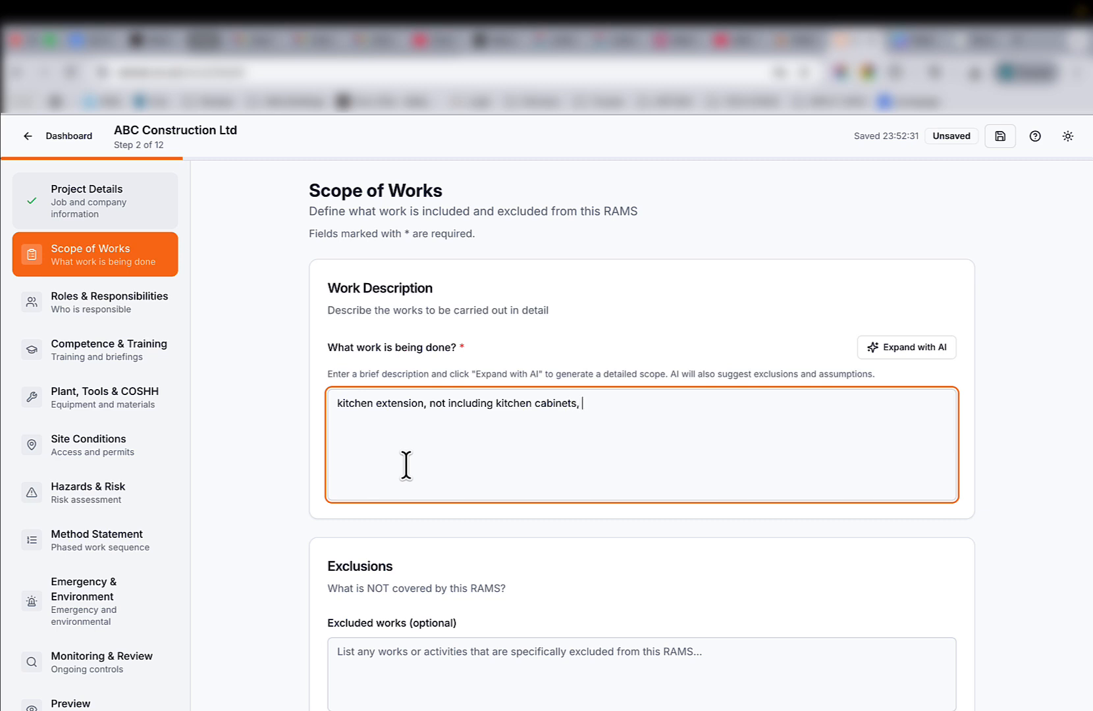
{"action": "type", "text": "but including electrics and decorating in "}
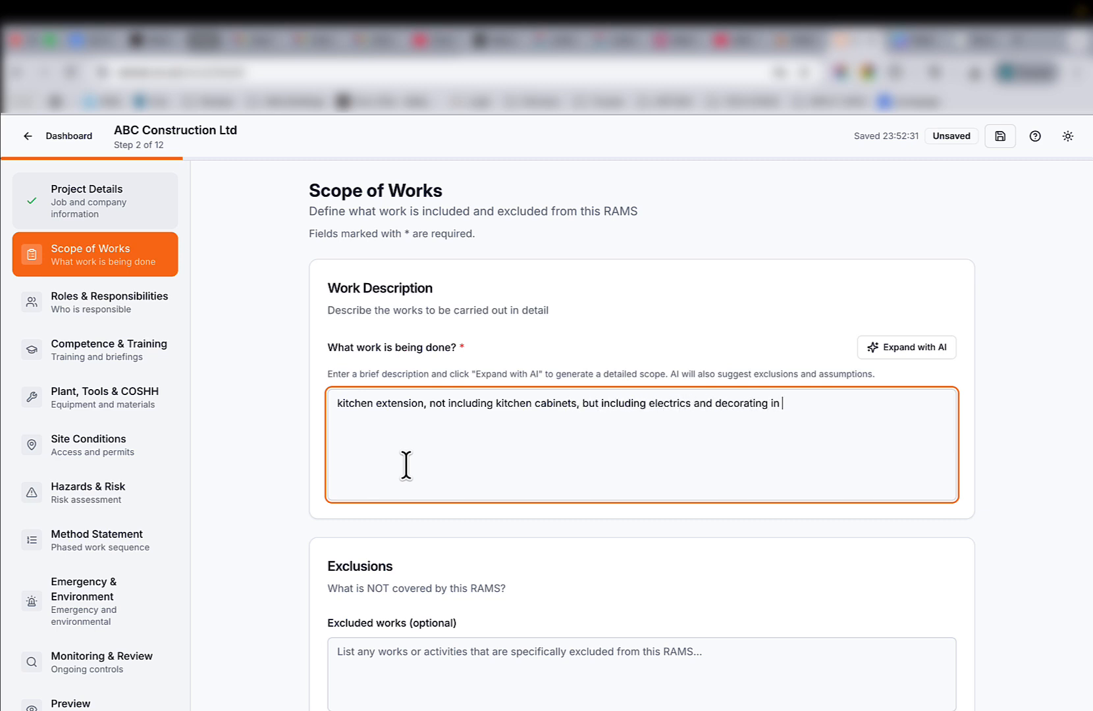
{"action": "type", "text": "emulsion paint"}
{"action": "left_click", "coordinate": [899, 349]}
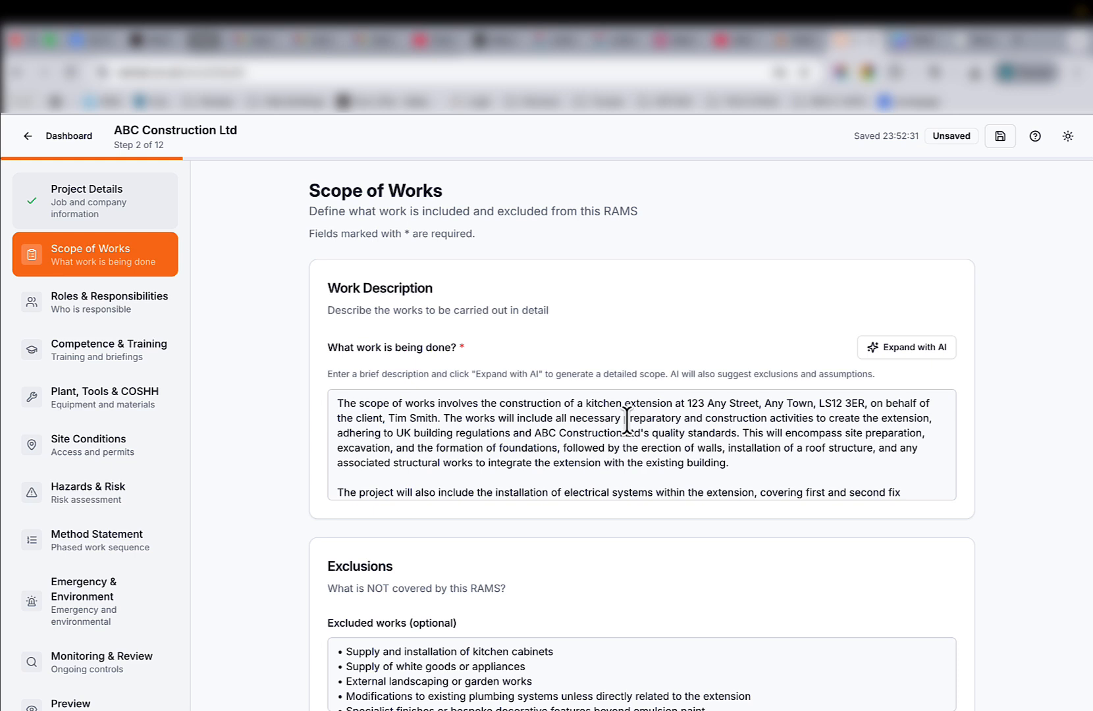
{"action": "key", "text": "ctrl+s"}
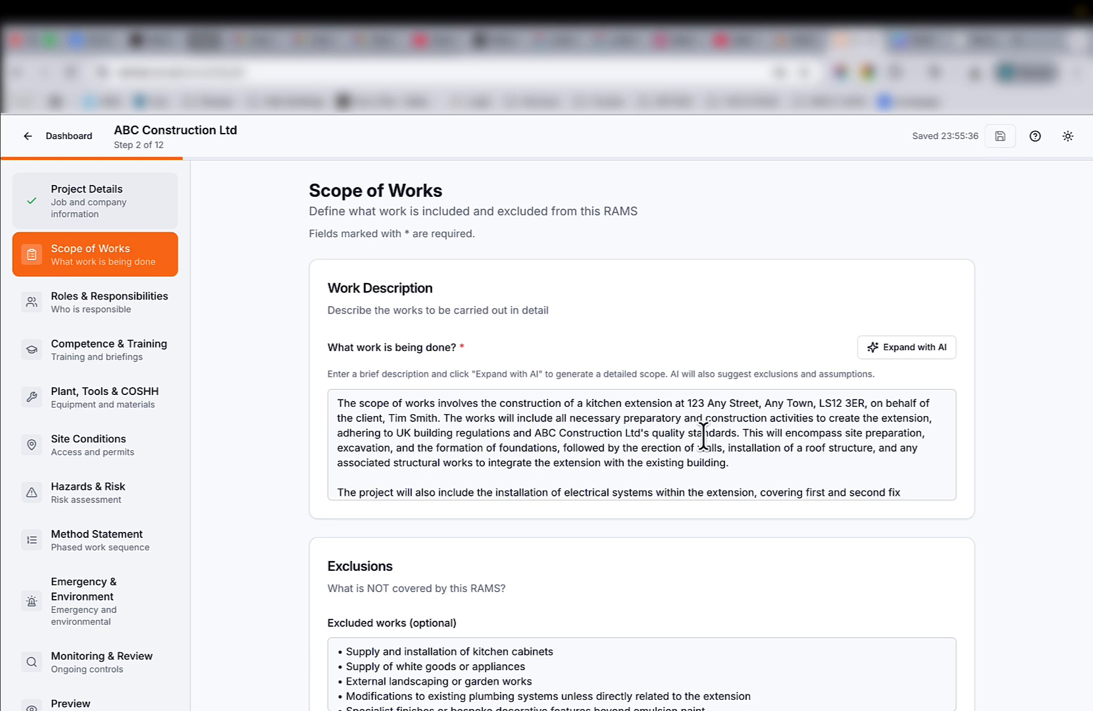
Insert ', inc stud internal' after 'erection of walls' in the expanded work description.
{"action": "left_click", "coordinate": [722, 450]}
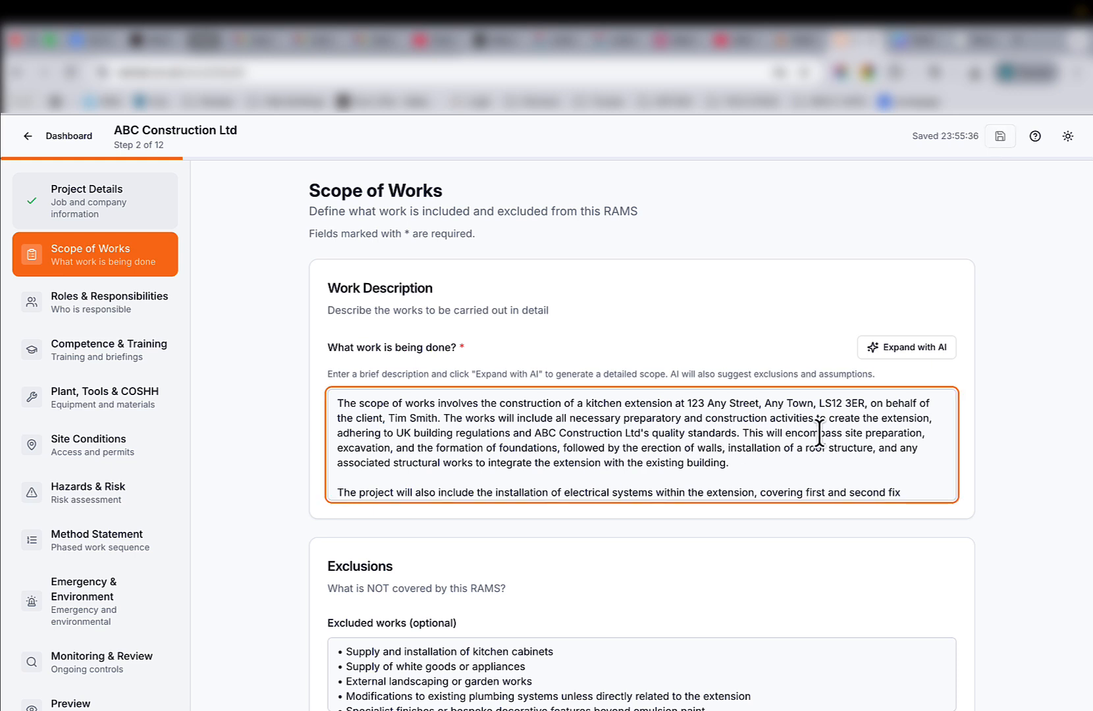
{"action": "type", "text": ", inc stu"}
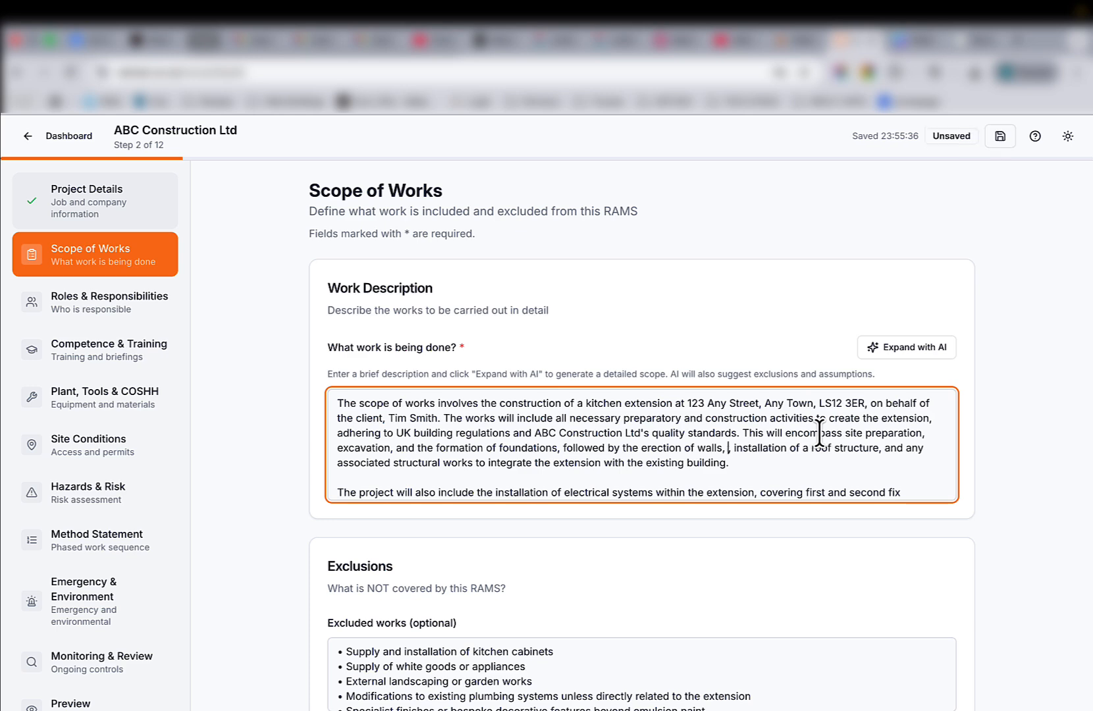
{"action": "type", "text": "d internal w in"}
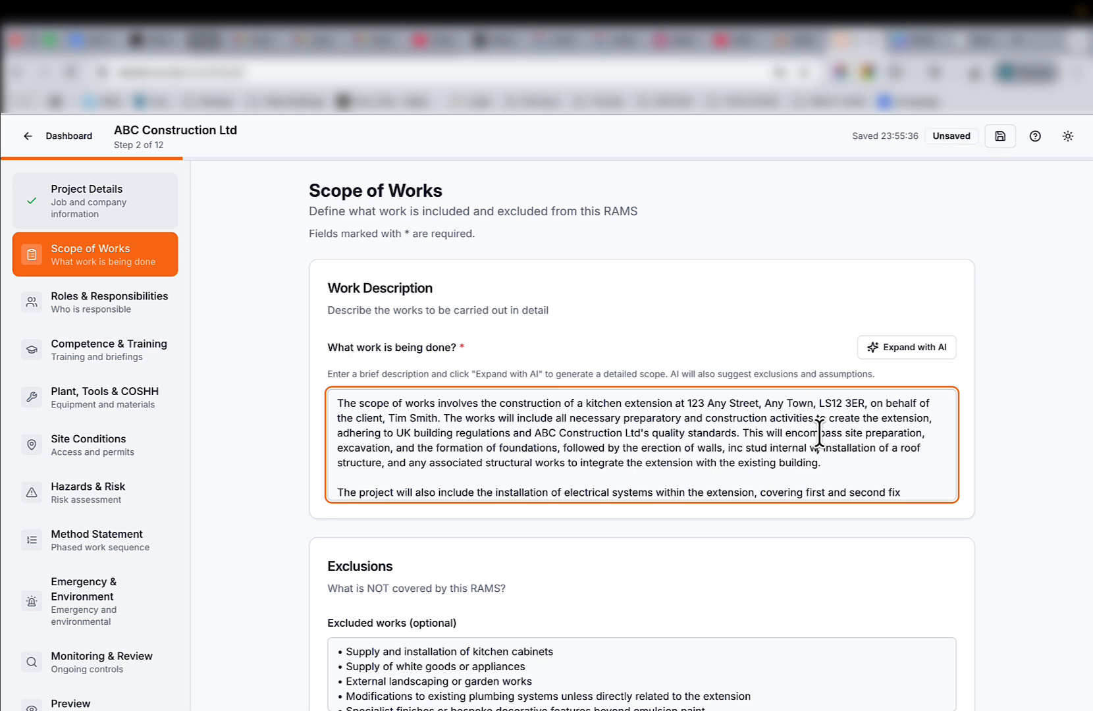
Delete the exclusion about modifications to existing plumbing systems.
{"action": "scroll", "coordinate": [271, 493], "scroll_direction": "down", "scroll_amount": 5}
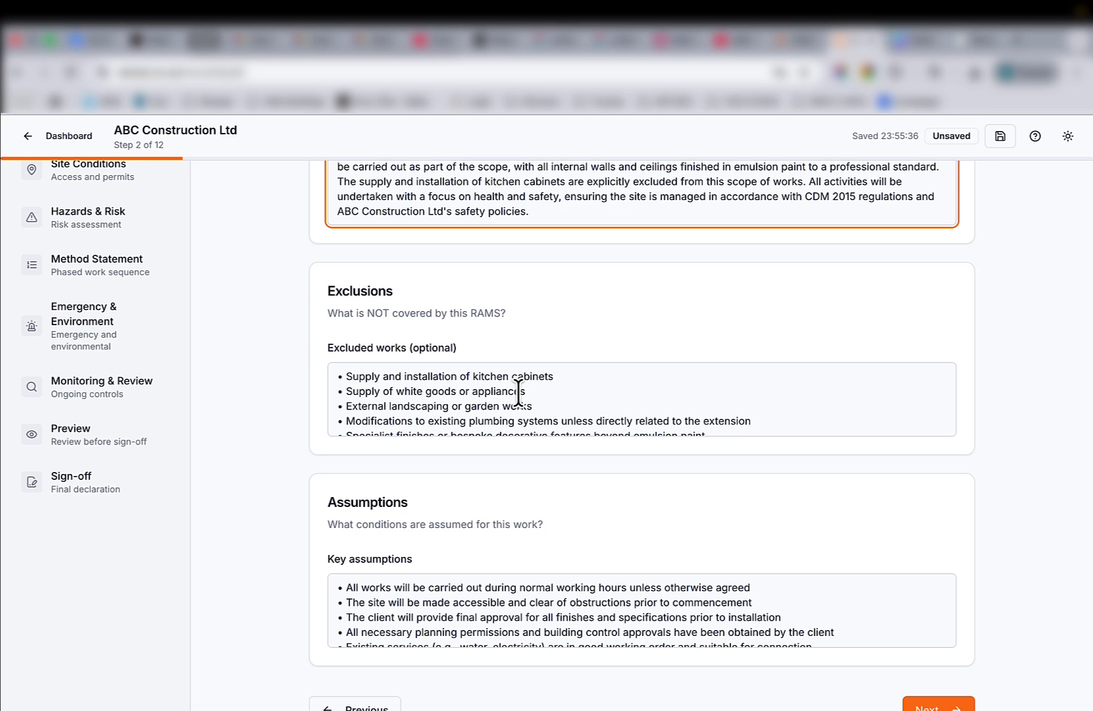
{"action": "scroll", "coordinate": [481, 399], "scroll_direction": "down", "scroll_amount": 1}
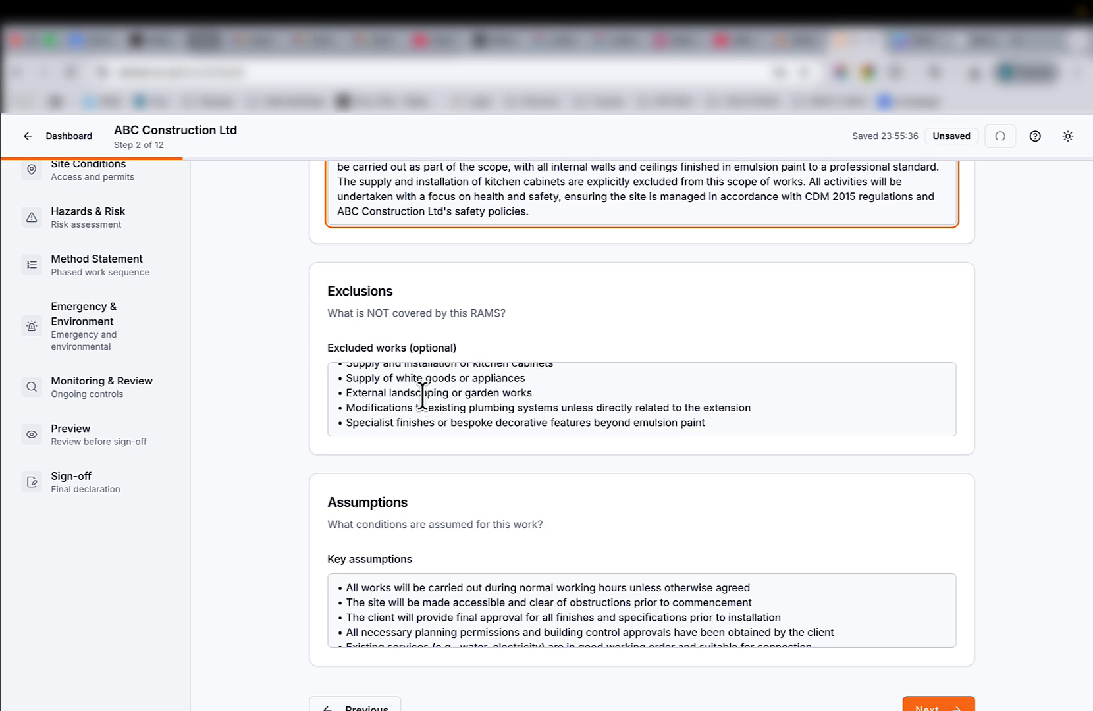
{"action": "left_click_drag", "start_coordinate": [752, 408], "coordinate": [349, 409]}
{"action": "key", "text": "BackSpace"}
{"action": "key", "text": "BackSpace"}
{"action": "key", "text": "BackSpace"}
{"action": "key", "text": "BackSpace"}
{"action": "key", "text": "BackSpace"}
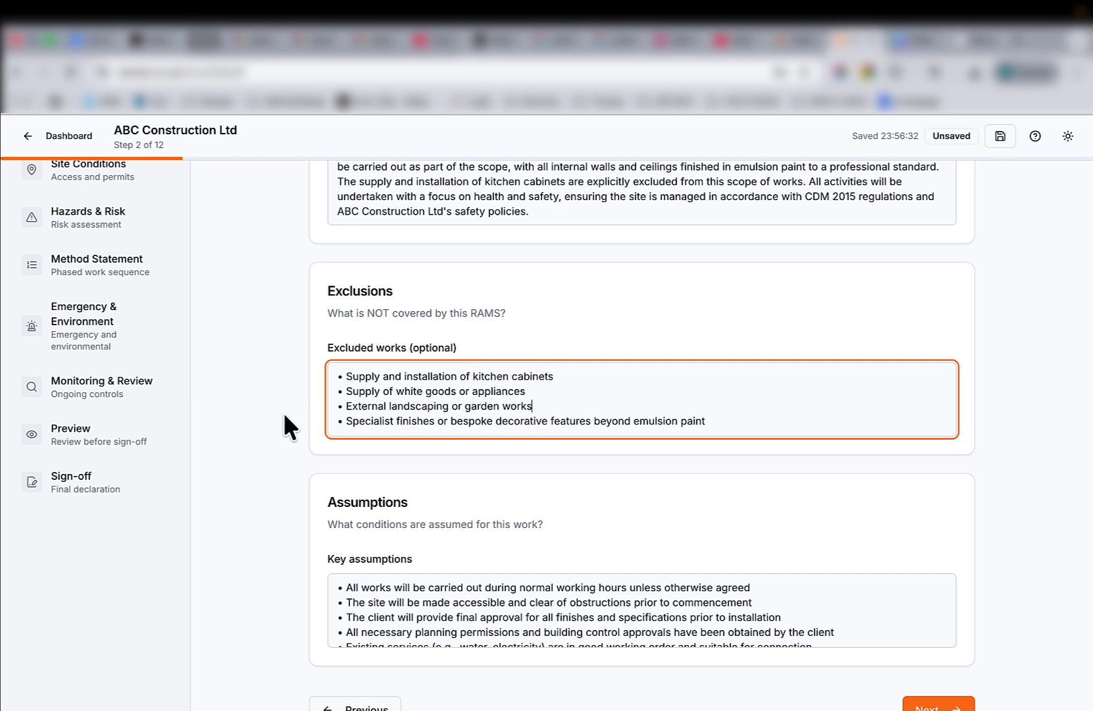
Review the exclusions and assumptions and continue to the Roles & Responsibilities step.
{"action": "scroll", "coordinate": [287, 427], "scroll_direction": "down", "scroll_amount": 1}
{"action": "scroll", "coordinate": [429, 563], "scroll_direction": "down", "scroll_amount": 1}
{"action": "scroll", "coordinate": [429, 563], "scroll_direction": "up", "scroll_amount": 1}
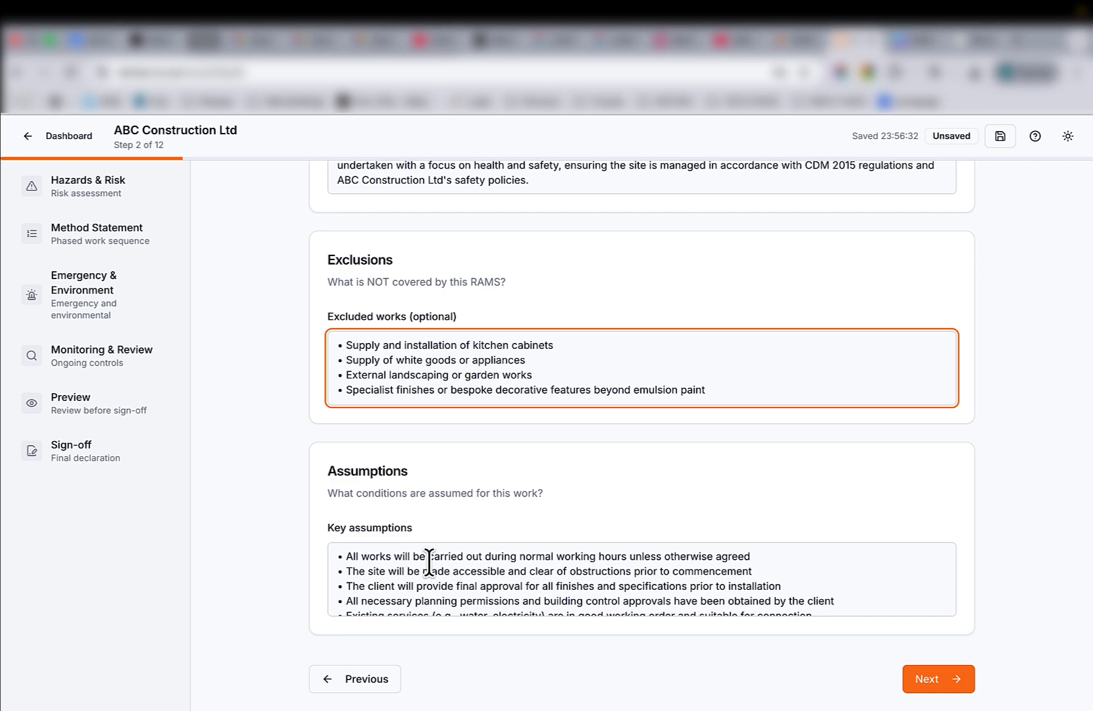
{"action": "scroll", "coordinate": [429, 563], "scroll_direction": "down", "scroll_amount": 1}
{"action": "scroll", "coordinate": [471, 559], "scroll_direction": "up", "scroll_amount": 1}
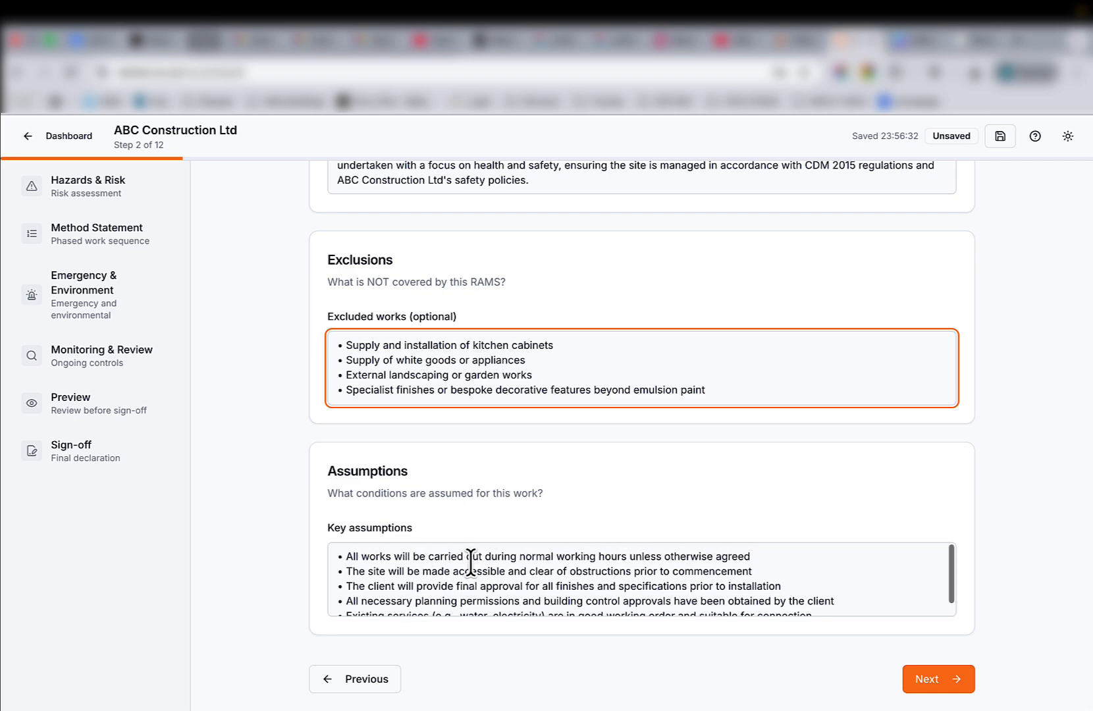
{"action": "left_click", "coordinate": [931, 679]}
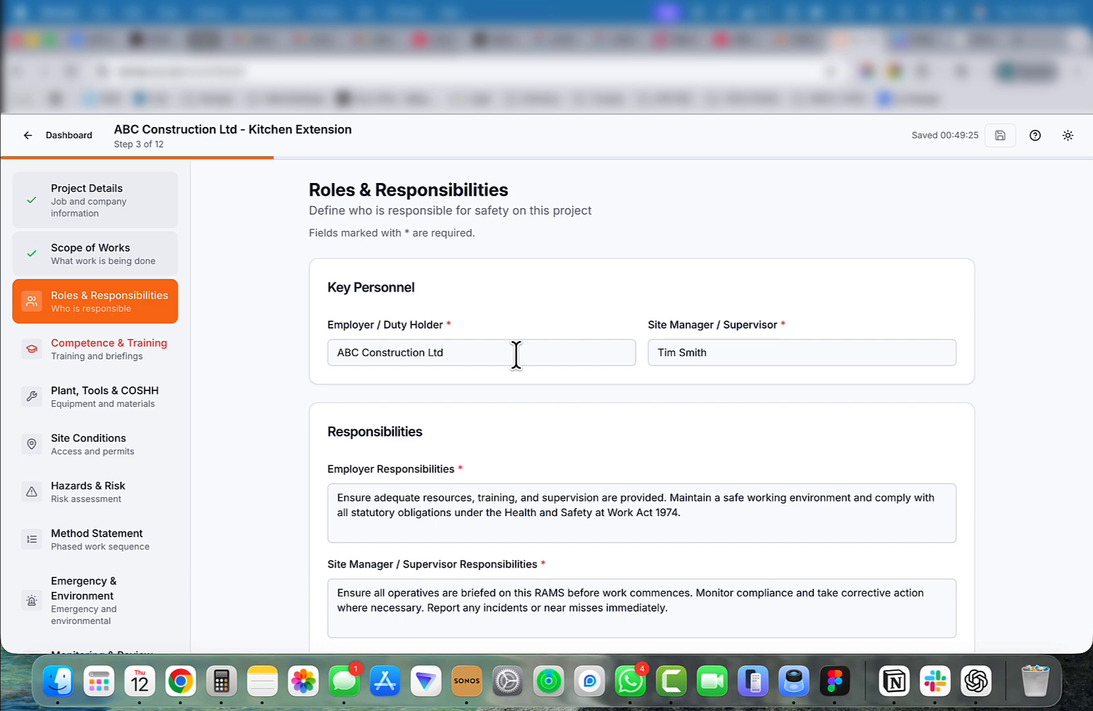
Review the responsibilities and continue to the Competence & Training step.
{"action": "scroll", "coordinate": [312, 494], "scroll_direction": "down", "scroll_amount": 5}
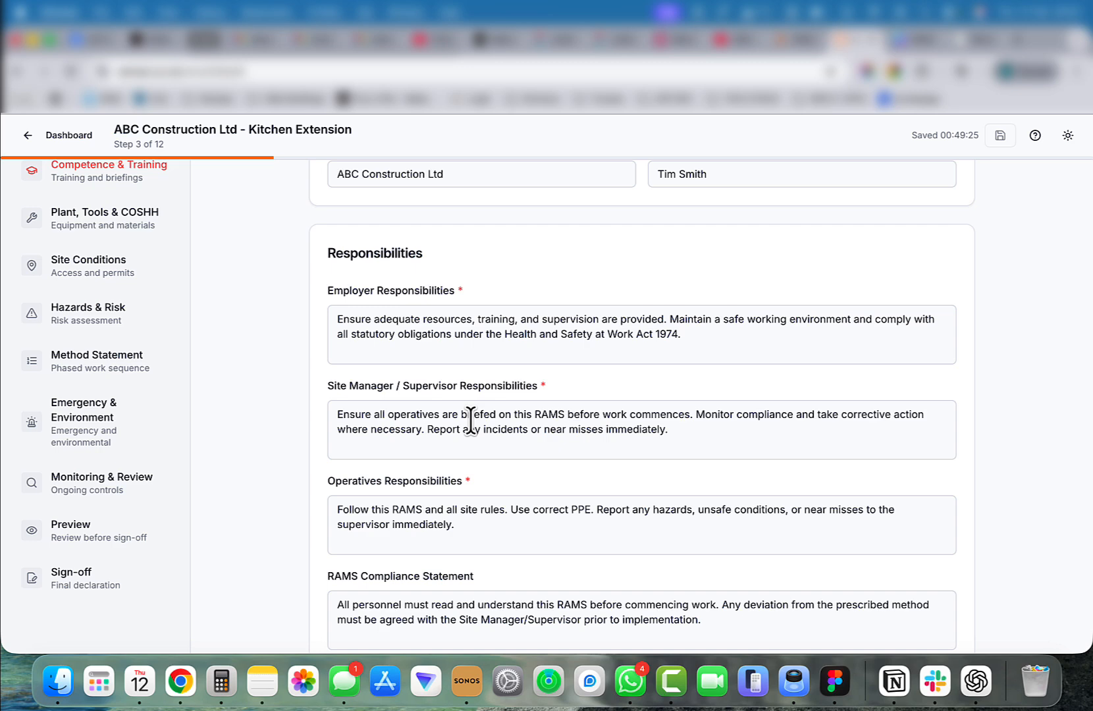
{"action": "scroll", "coordinate": [470, 422], "scroll_direction": "down", "scroll_amount": 3}
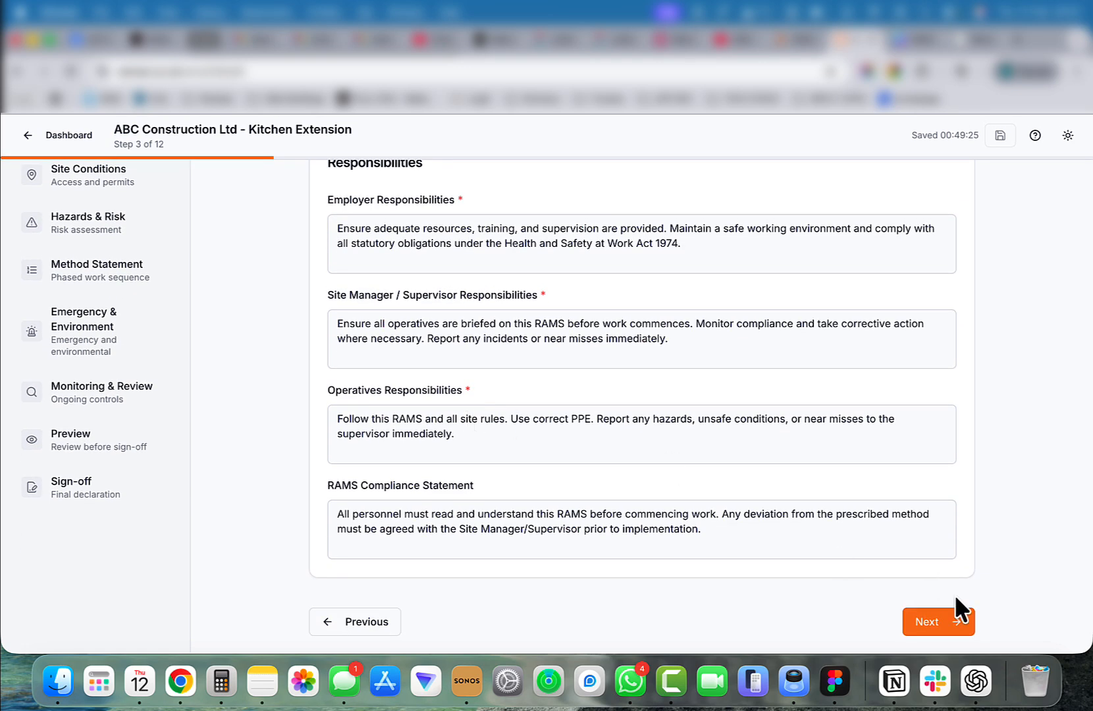
{"action": "left_click", "coordinate": [929, 635]}
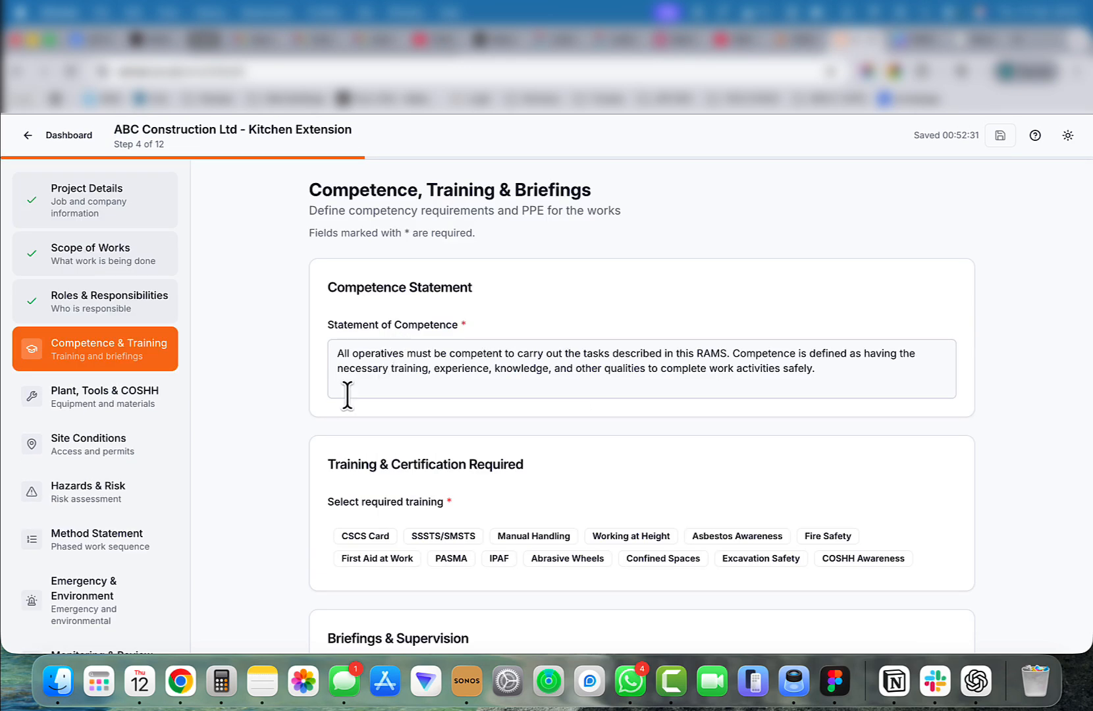
Select Manual Handling, Fire Safety, Abrasive Wheels and First Aid at Work as required training.
{"action": "scroll", "coordinate": [252, 495], "scroll_direction": "down", "scroll_amount": 5}
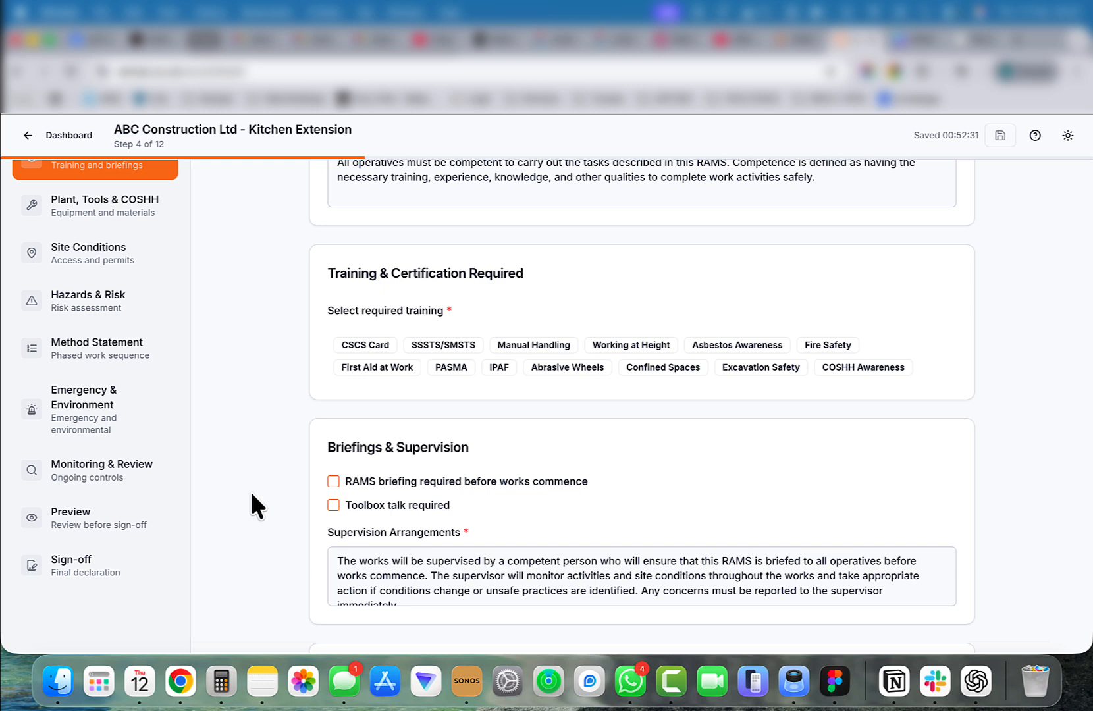
{"action": "left_click", "coordinate": [553, 348]}
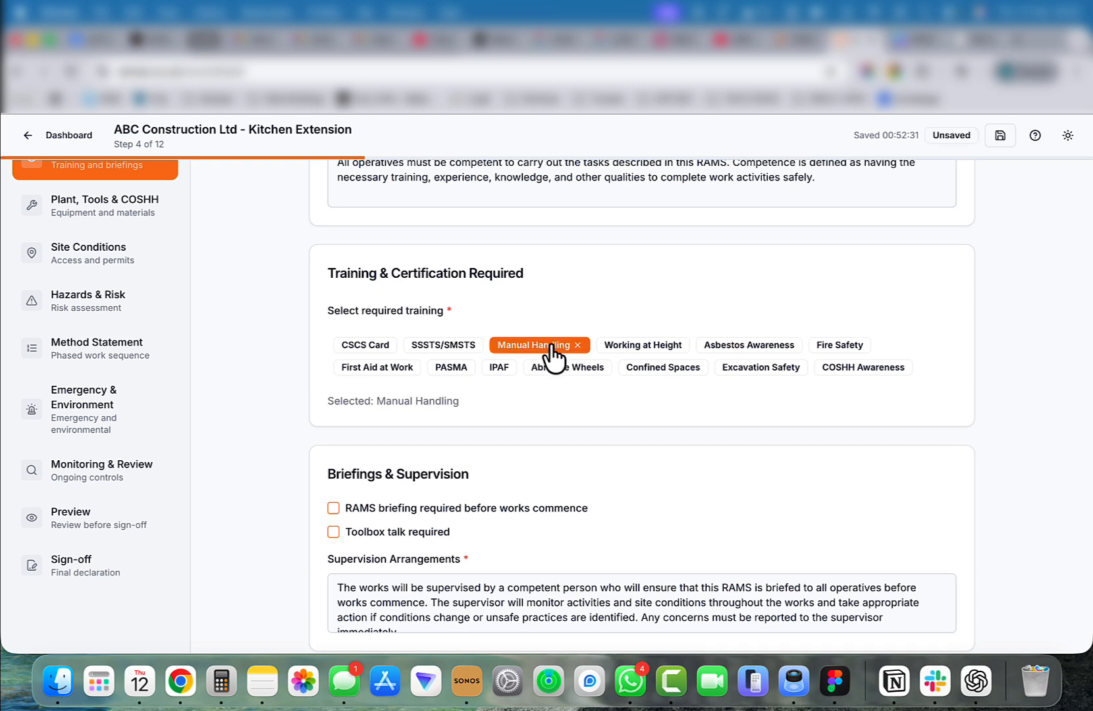
{"action": "left_click", "coordinate": [840, 346]}
{"action": "left_click", "coordinate": [567, 368]}
{"action": "left_click", "coordinate": [377, 368]}
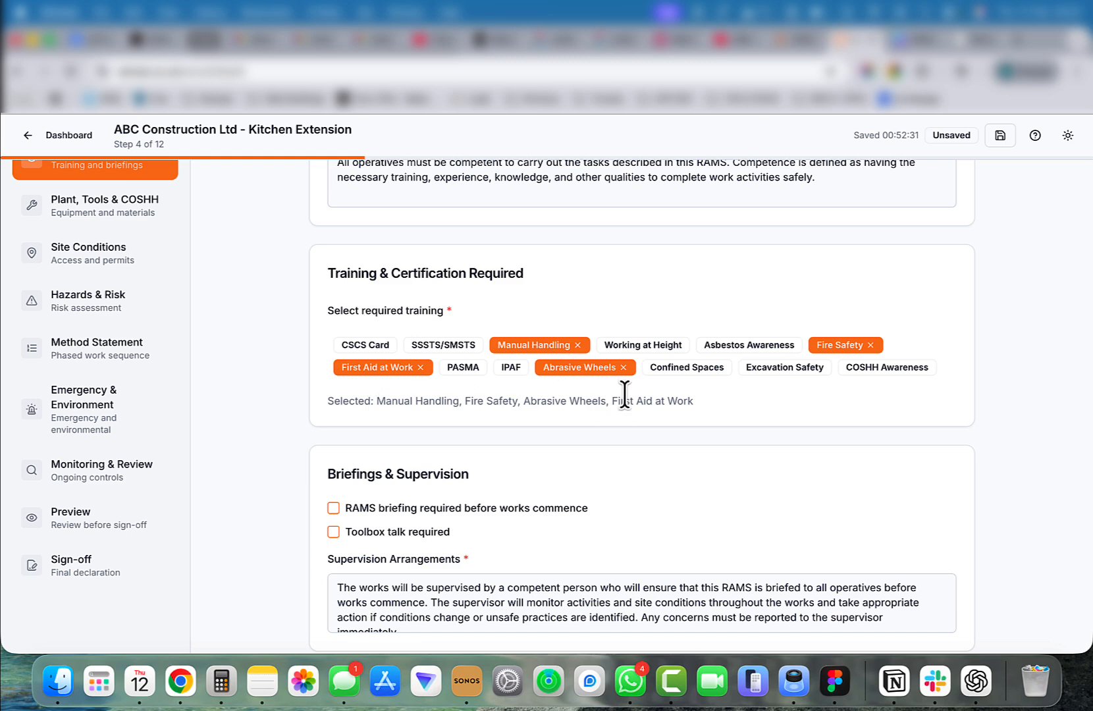
Require a RAMS briefing before works commence and a toolbox talk.
{"action": "scroll", "coordinate": [378, 318], "scroll_direction": "down", "scroll_amount": 3}
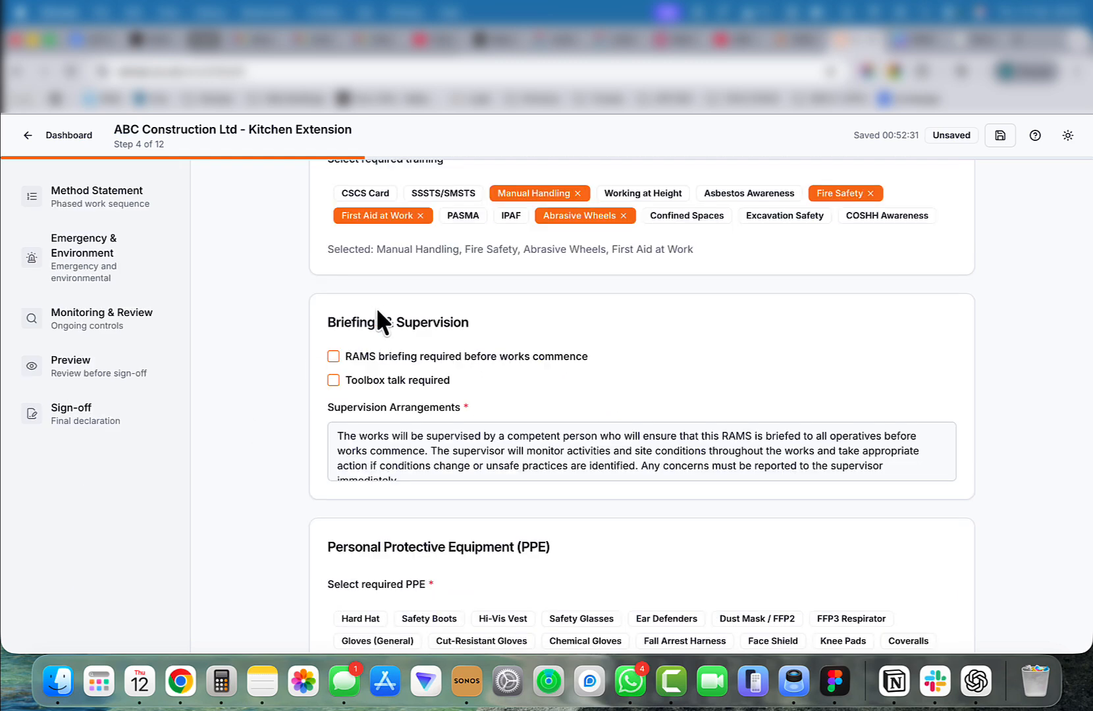
{"action": "left_click", "coordinate": [333, 356]}
{"action": "left_click", "coordinate": [334, 380]}
Select Safety Boots, Hi-Vis Vest, Safety Glasses, Ear Defenders and Dust Mask / FFP2 as PPE, then continue to the next step.
{"action": "scroll", "coordinate": [299, 441], "scroll_direction": "down", "scroll_amount": 2}
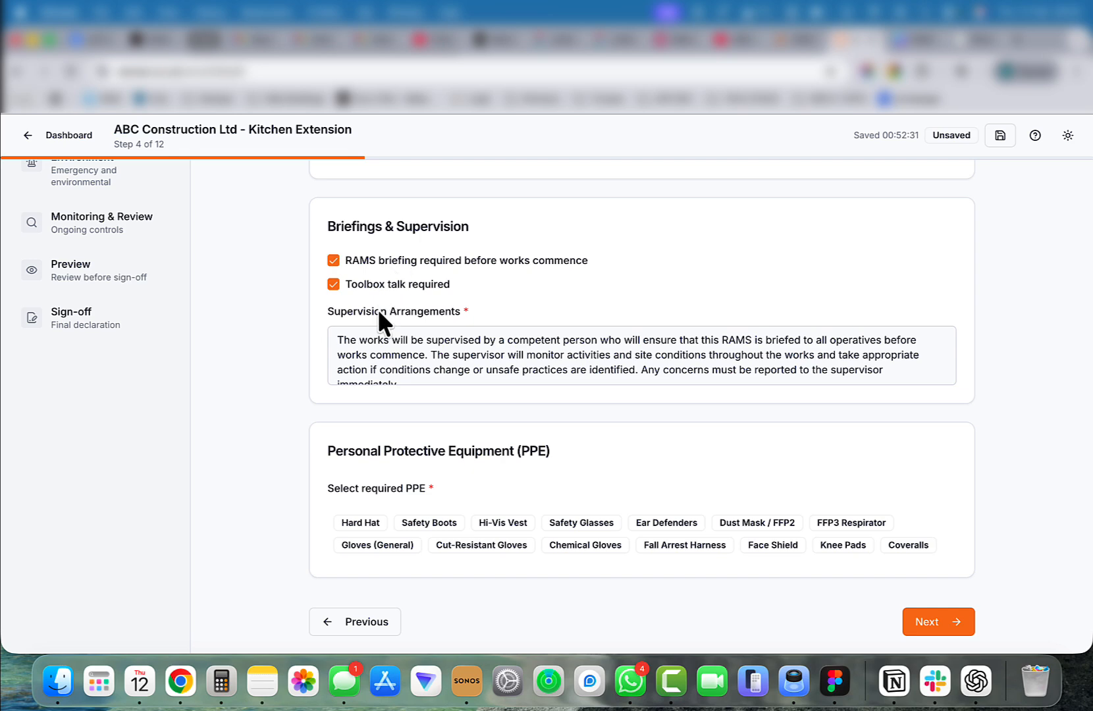
{"action": "left_click", "coordinate": [429, 523]}
{"action": "left_click", "coordinate": [517, 523]}
{"action": "left_click", "coordinate": [606, 523]}
{"action": "left_click", "coordinate": [702, 523]}
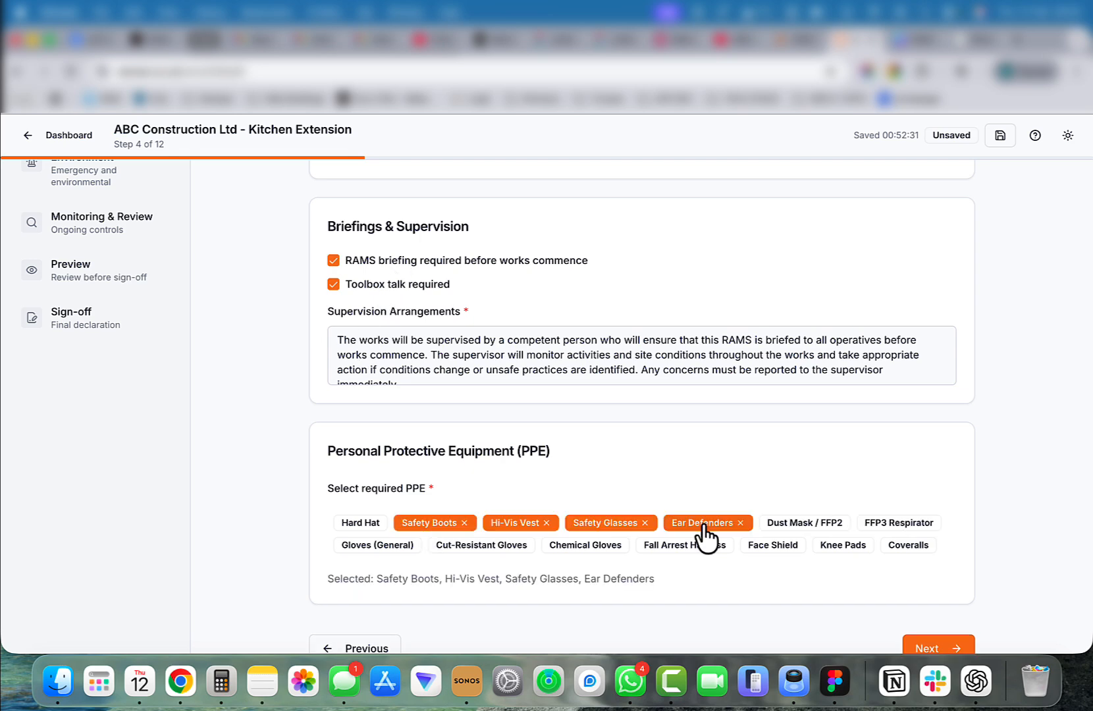
{"action": "left_click", "coordinate": [804, 522]}
{"action": "scroll", "coordinate": [857, 579], "scroll_direction": "down", "scroll_amount": 1}
{"action": "left_click", "coordinate": [928, 625]}
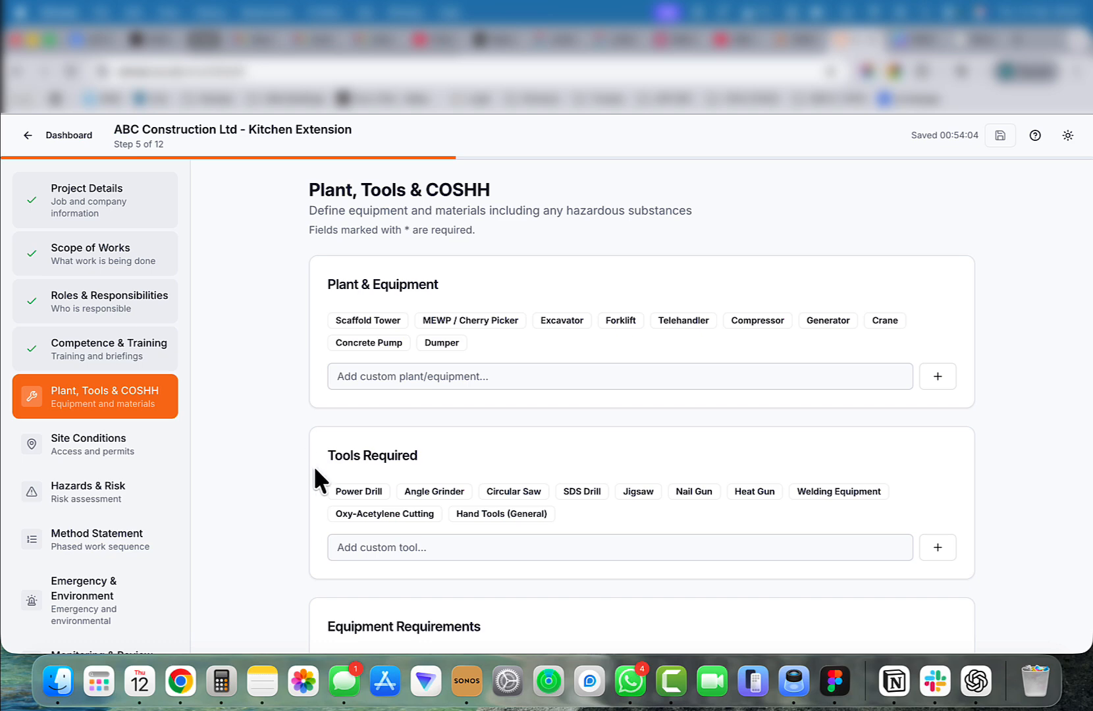
Select Power Drill, Circular Saw, SDS Drill, Jigsaw and Hand Tools (General) as required tools.
{"action": "left_click", "coordinate": [359, 492]}
{"action": "left_click", "coordinate": [514, 491]}
{"action": "left_click", "coordinate": [582, 491]}
{"action": "left_click", "coordinate": [638, 492]}
{"action": "left_click", "coordinate": [502, 513]}
Require pre-use inspection for all plant and equipment.
{"action": "scroll", "coordinate": [483, 422], "scroll_direction": "down", "scroll_amount": 2}
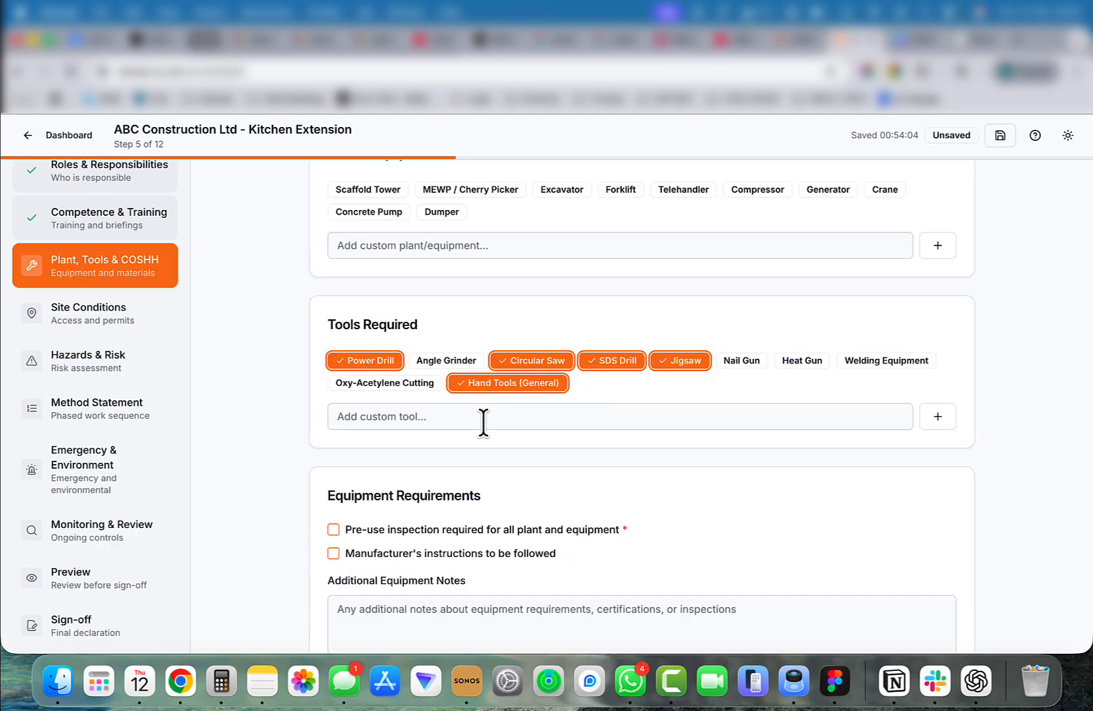
{"action": "left_click", "coordinate": [484, 422]}
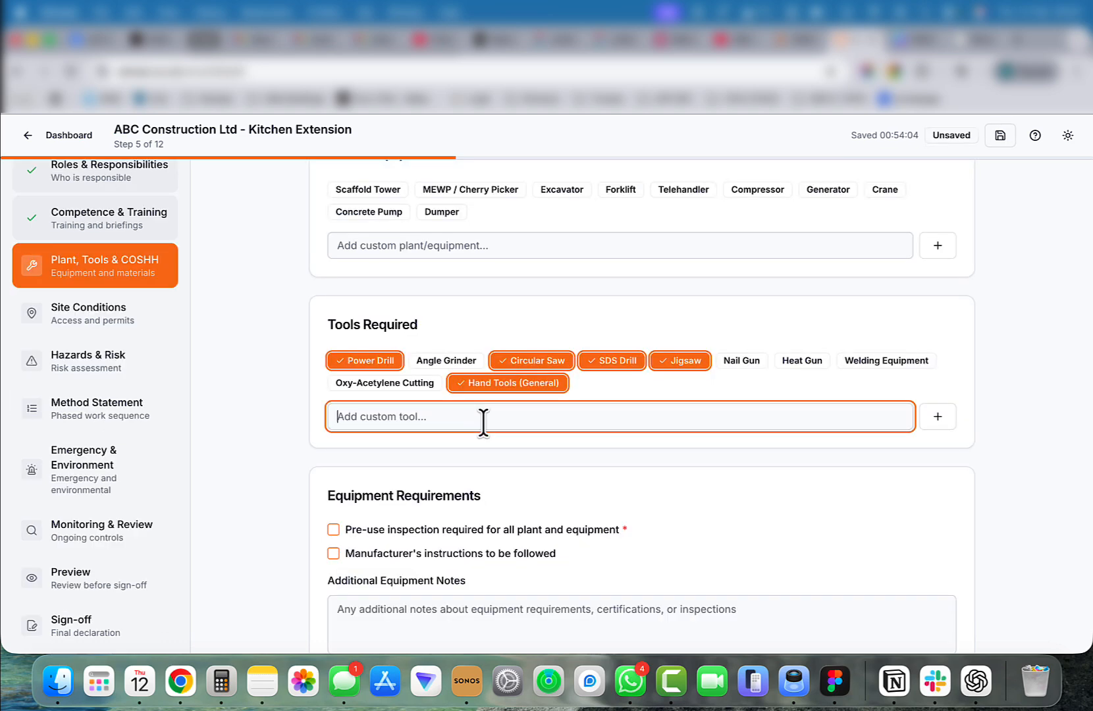
{"action": "scroll", "coordinate": [483, 422], "scroll_direction": "down", "scroll_amount": 3}
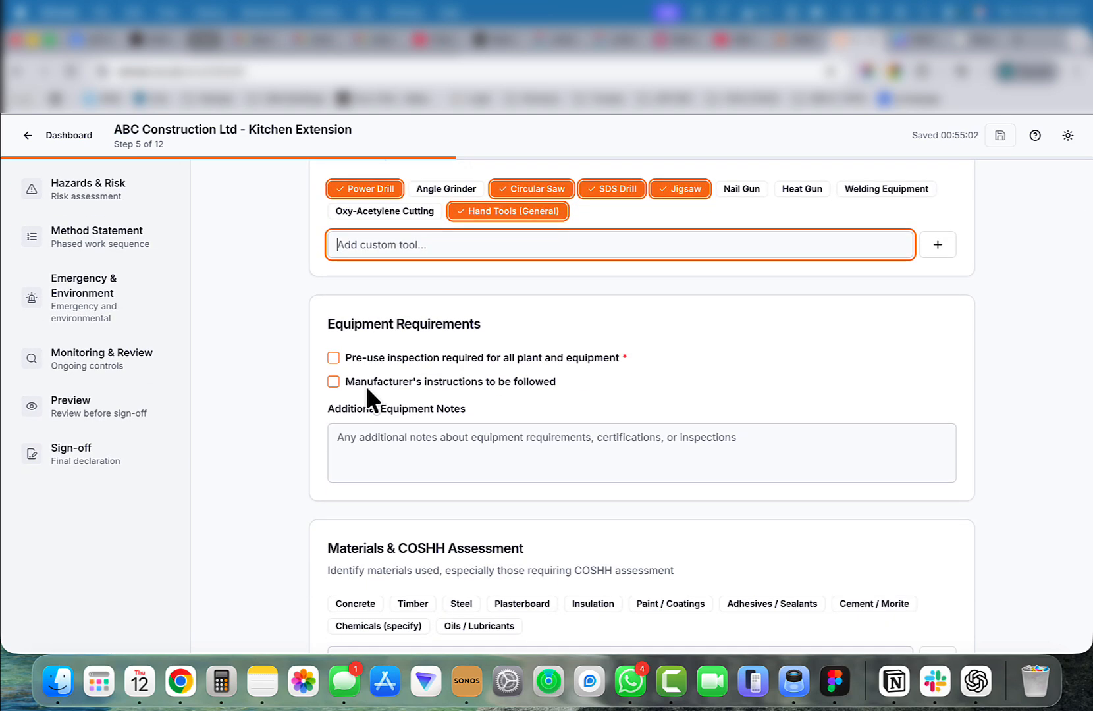
{"action": "left_click", "coordinate": [334, 358]}
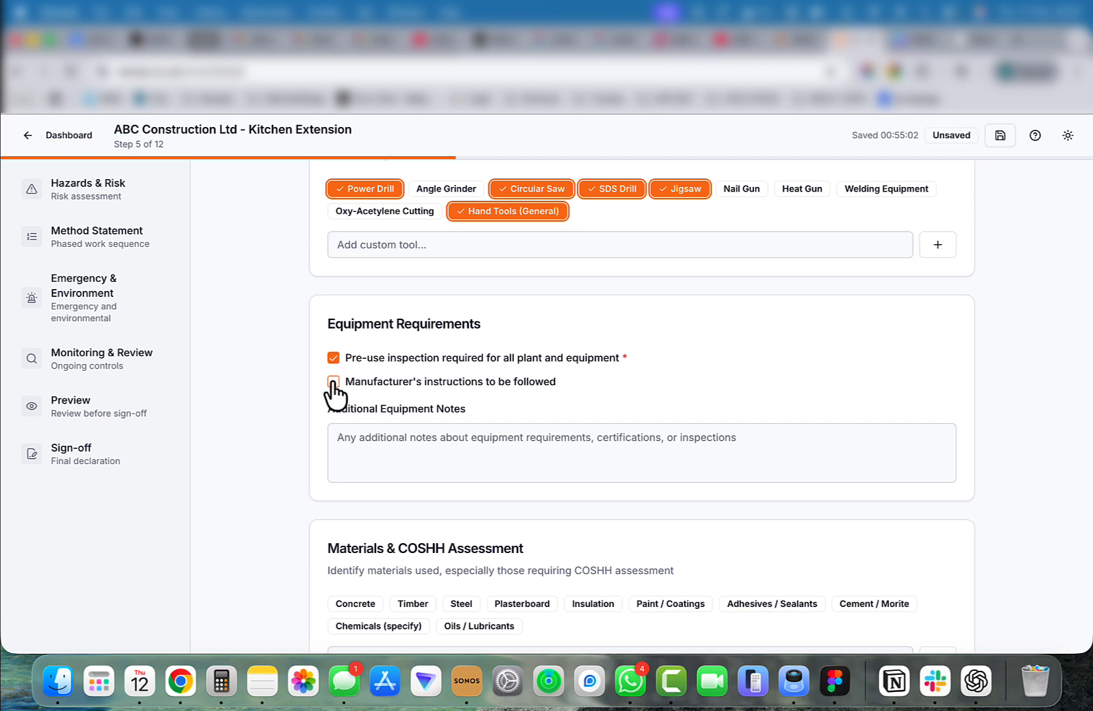
Require manufacturer's instructions to be followed and select Plasterboard and Adhesives / Sealants as materials used.
{"action": "left_click", "coordinate": [334, 382]}
{"action": "scroll", "coordinate": [520, 395], "scroll_direction": "down", "scroll_amount": 3}
{"action": "left_click", "coordinate": [532, 442]}
{"action": "left_click", "coordinate": [789, 442]}
Mark a COSHH assessment as required and flag potential dust/fume exposure, then continue to the next step.
{"action": "left_click", "coordinate": [334, 529]}
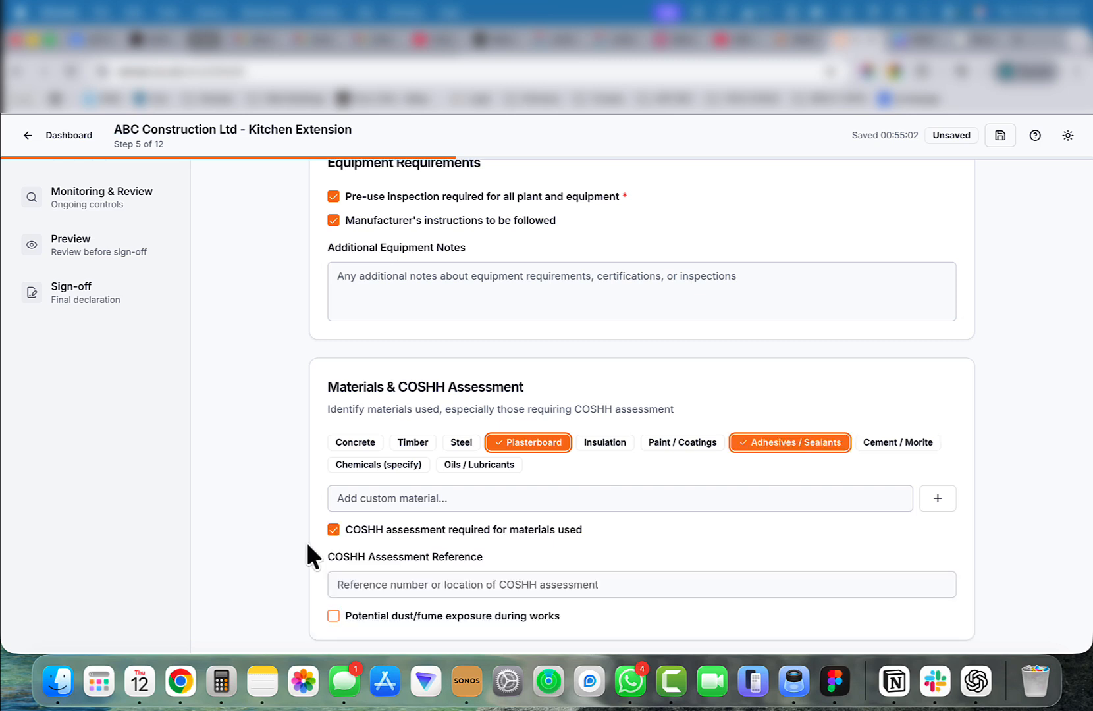
{"action": "scroll", "coordinate": [402, 494], "scroll_direction": "down", "scroll_amount": 1}
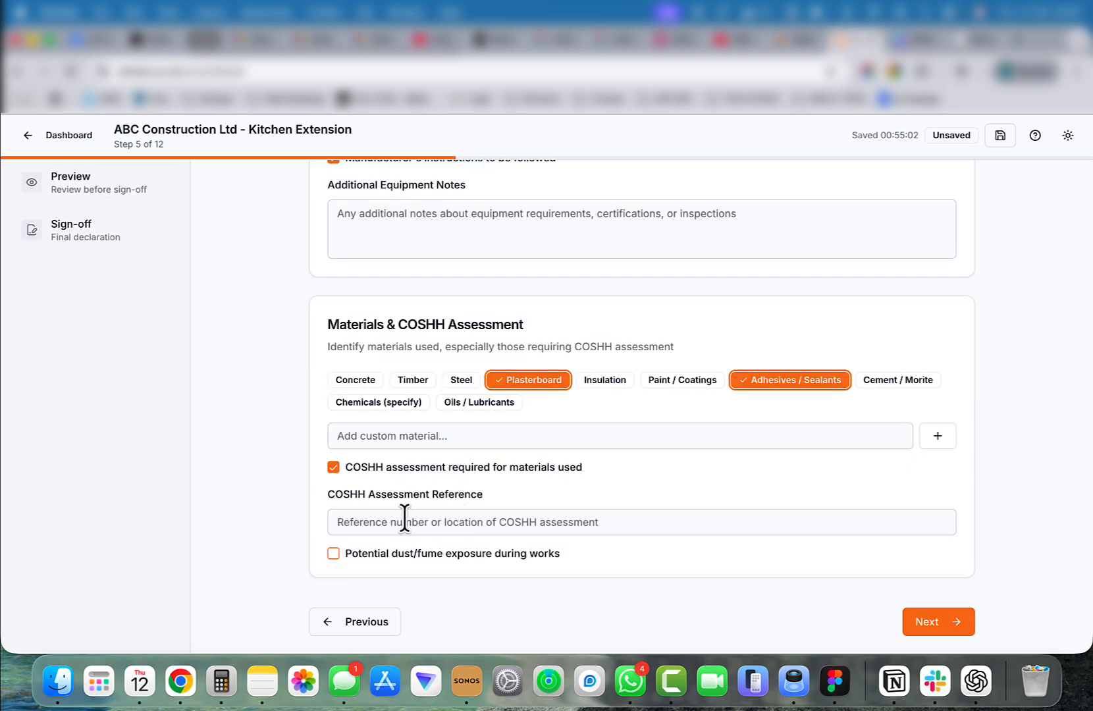
{"action": "left_click", "coordinate": [333, 553]}
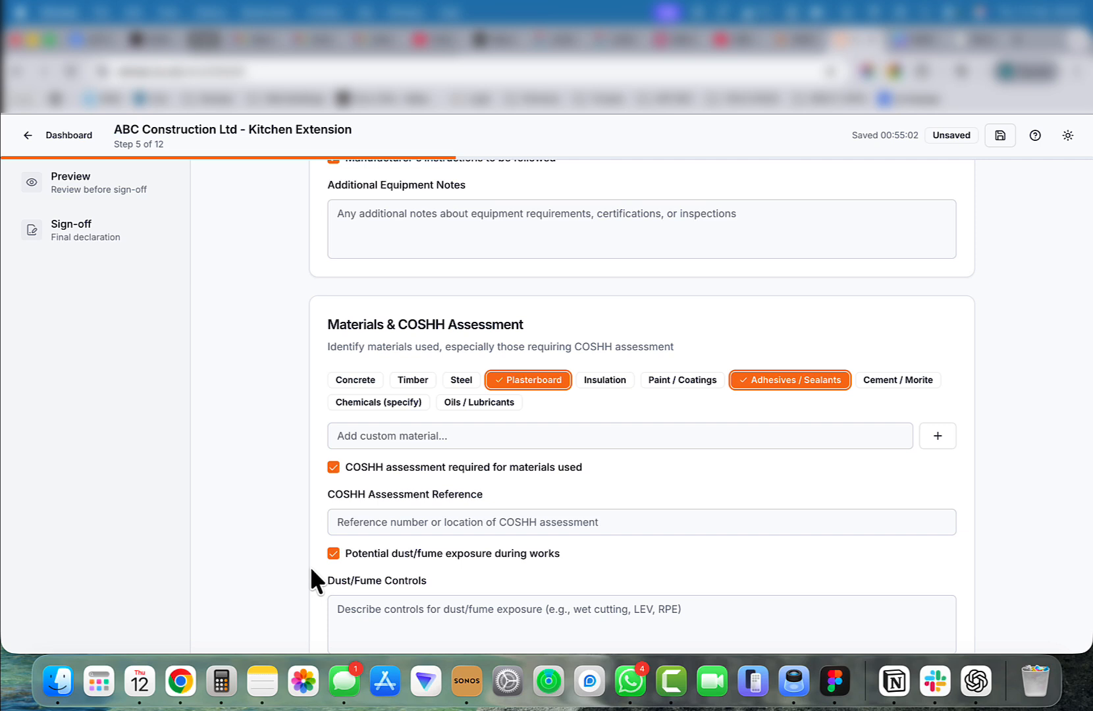
{"action": "scroll", "coordinate": [311, 570], "scroll_direction": "down", "scroll_amount": 2}
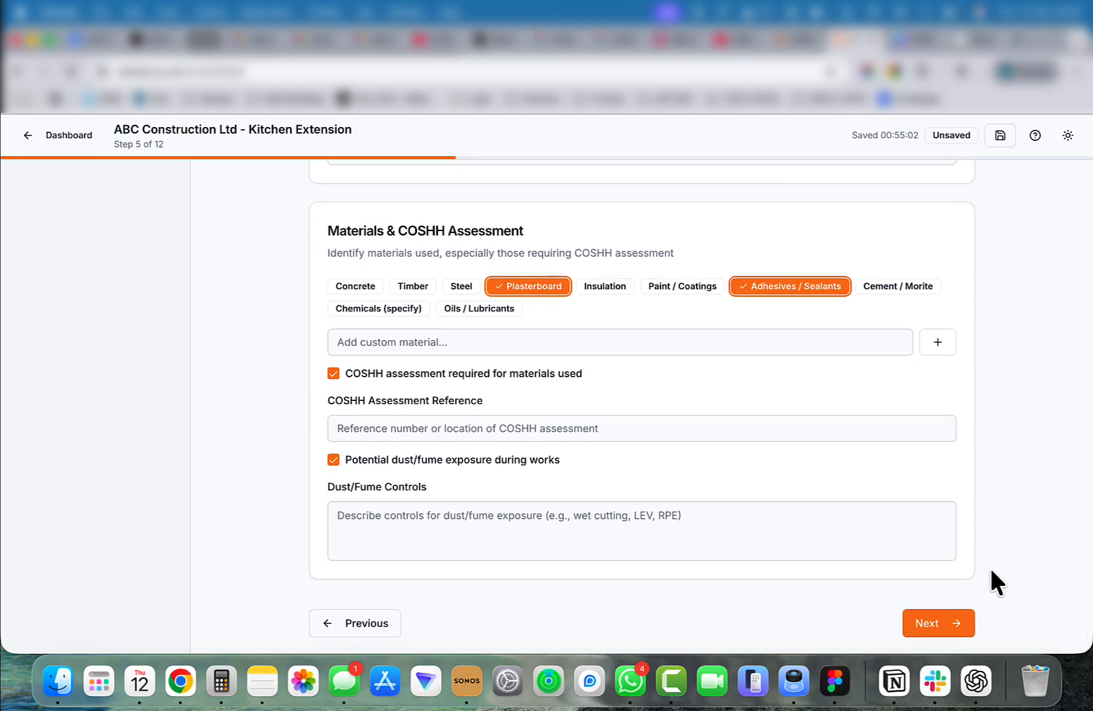
{"action": "left_click", "coordinate": [937, 623]}
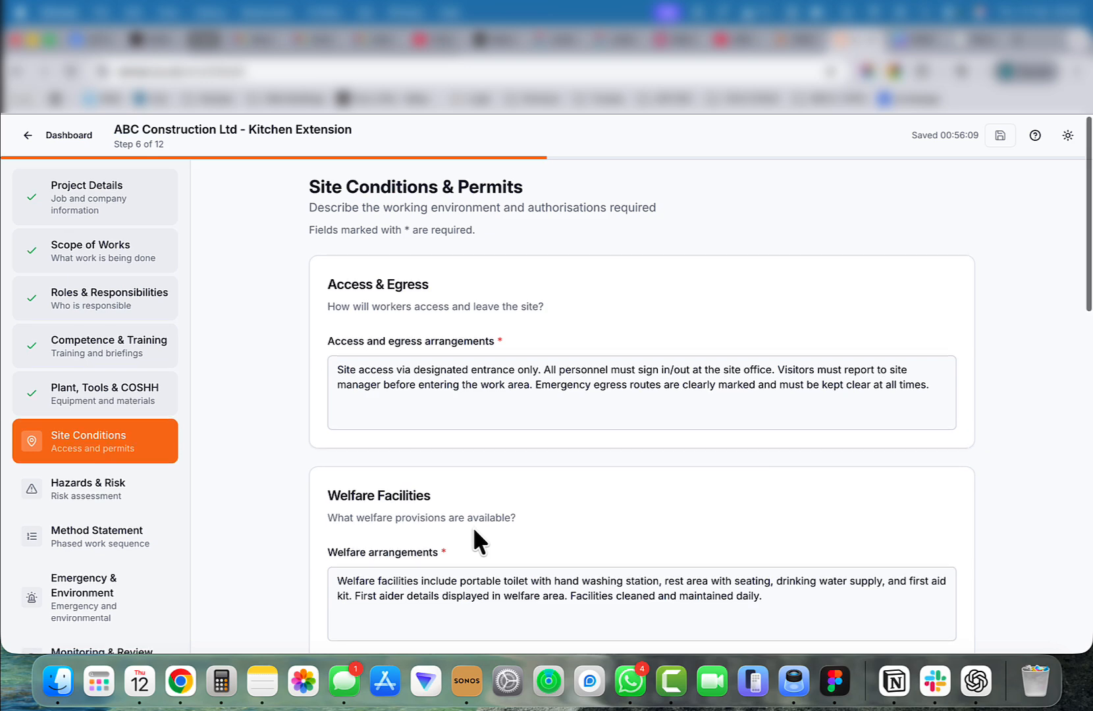
Tick Hot Works Permit among the permits and authorisations, then continue to the next step.
{"action": "scroll", "coordinate": [474, 530], "scroll_direction": "down", "scroll_amount": 6}
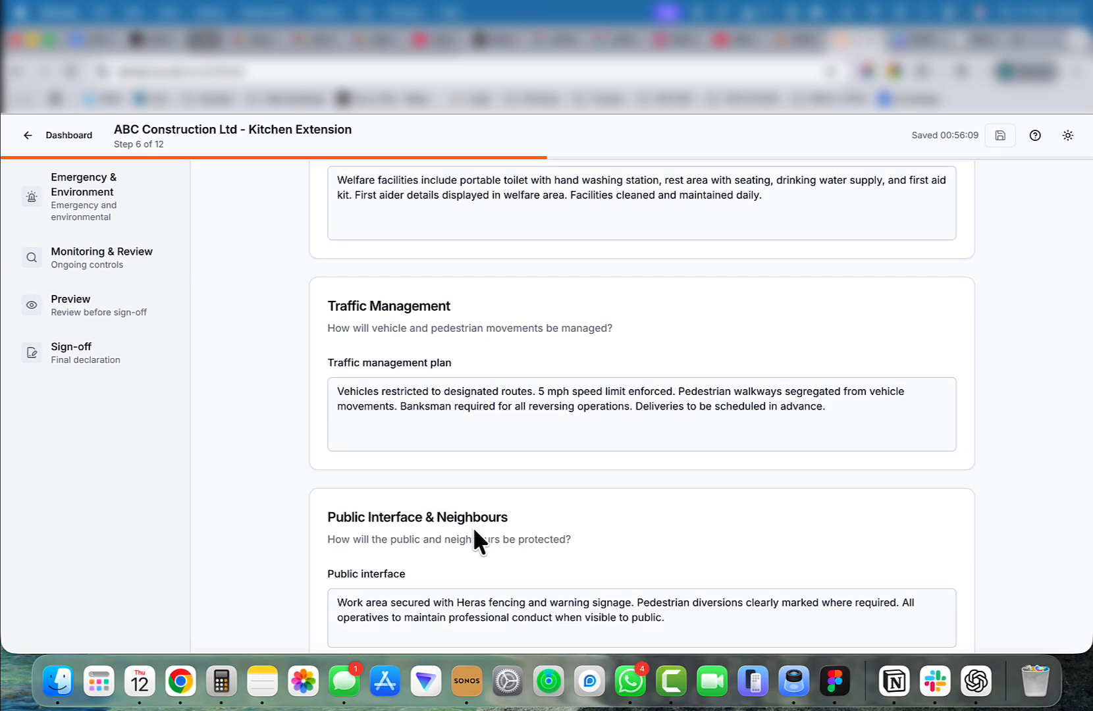
{"action": "scroll", "coordinate": [475, 531], "scroll_direction": "down", "scroll_amount": 2}
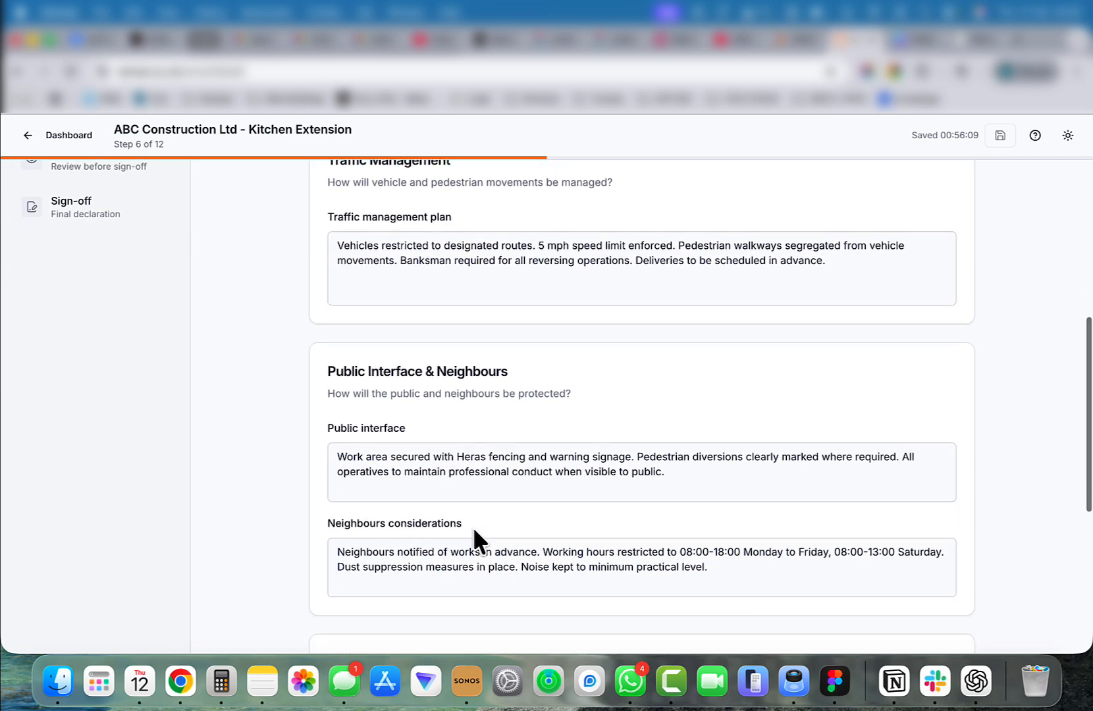
{"action": "scroll", "coordinate": [473, 527], "scroll_direction": "down", "scroll_amount": 5}
{"action": "left_click", "coordinate": [334, 401]}
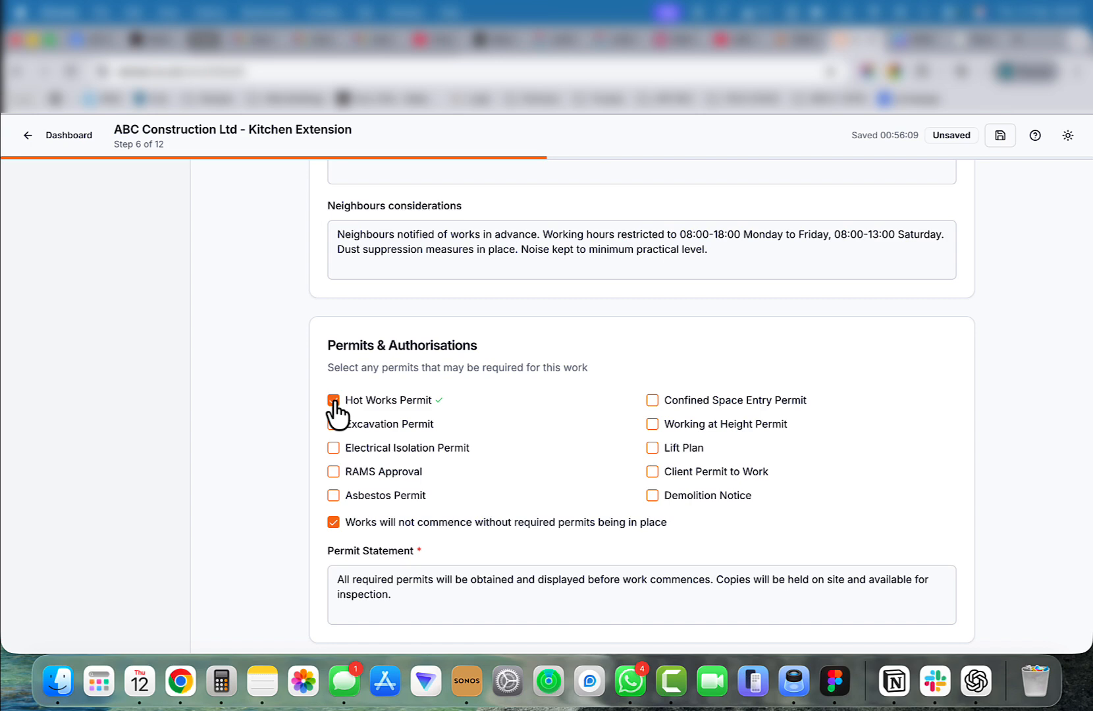
{"action": "scroll", "coordinate": [659, 527], "scroll_direction": "down", "scroll_amount": 3}
{"action": "left_click", "coordinate": [929, 626]}
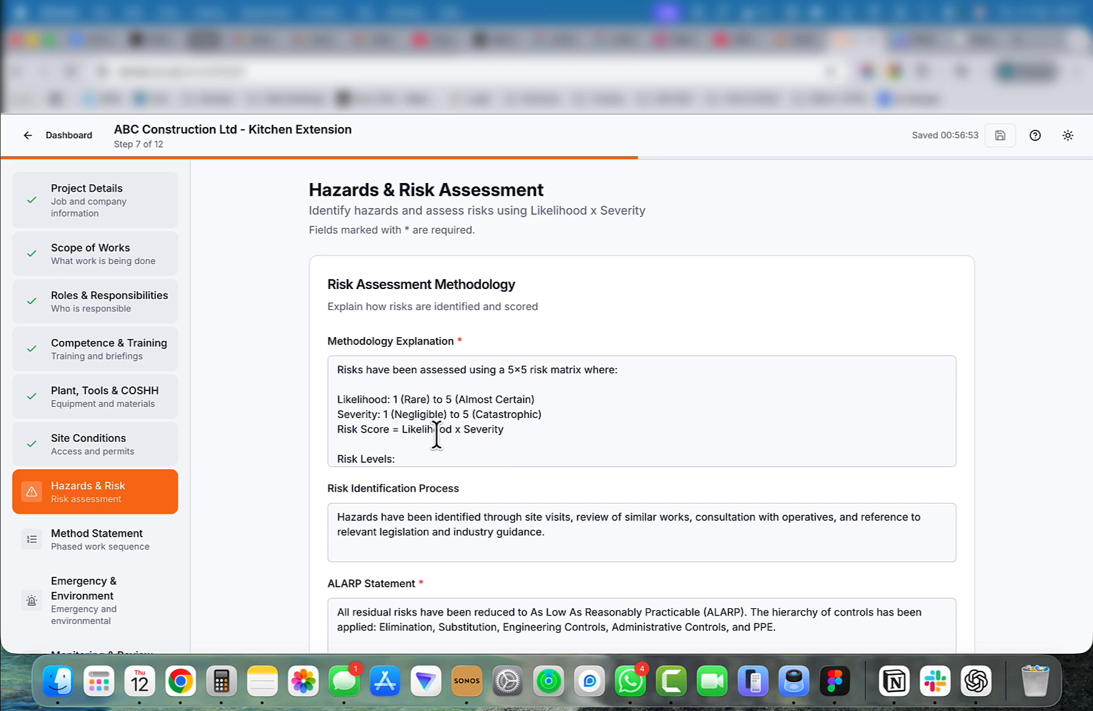
Add the Musculoskeletal injury hazard from the hazard library.
{"action": "scroll", "coordinate": [435, 440], "scroll_direction": "down", "scroll_amount": 3}
{"action": "scroll", "coordinate": [302, 480], "scroll_direction": "down", "scroll_amount": 5}
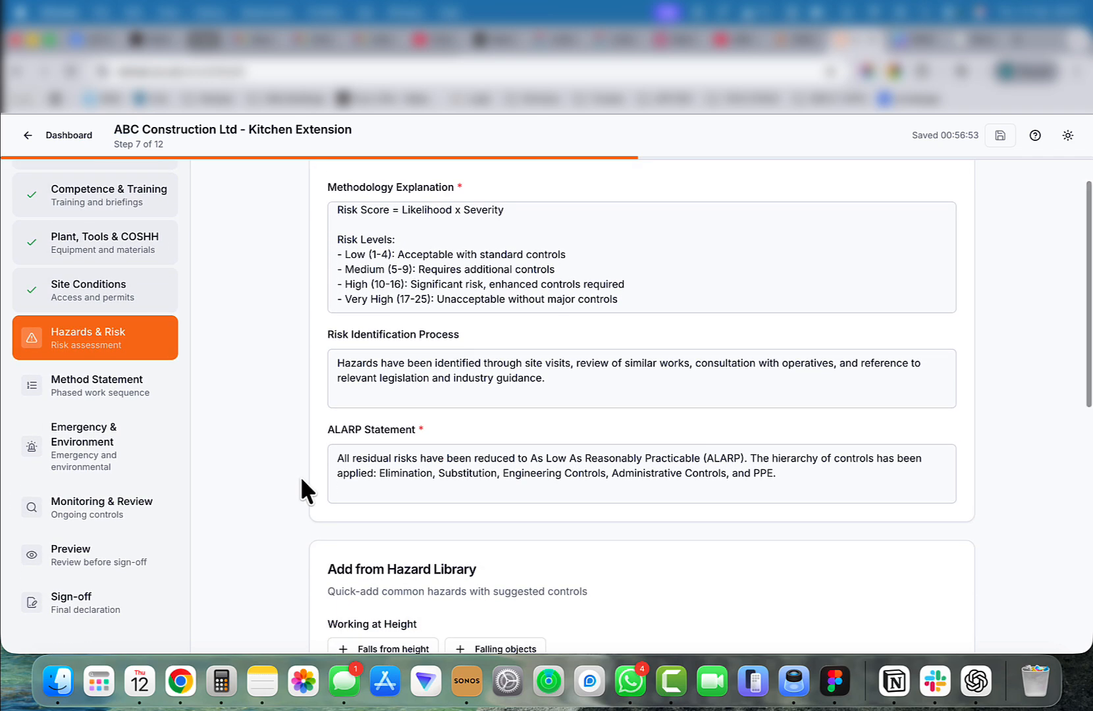
{"action": "scroll", "coordinate": [302, 480], "scroll_direction": "down", "scroll_amount": 2}
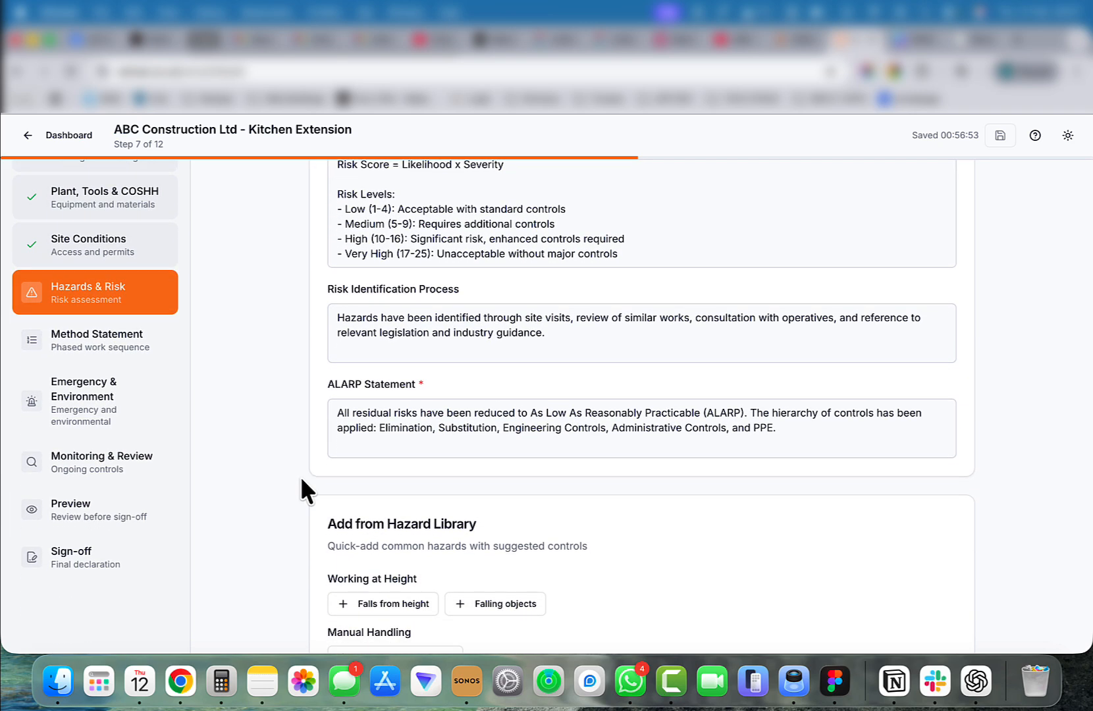
{"action": "scroll", "coordinate": [301, 479], "scroll_direction": "down", "scroll_amount": 9}
{"action": "left_click", "coordinate": [401, 354]}
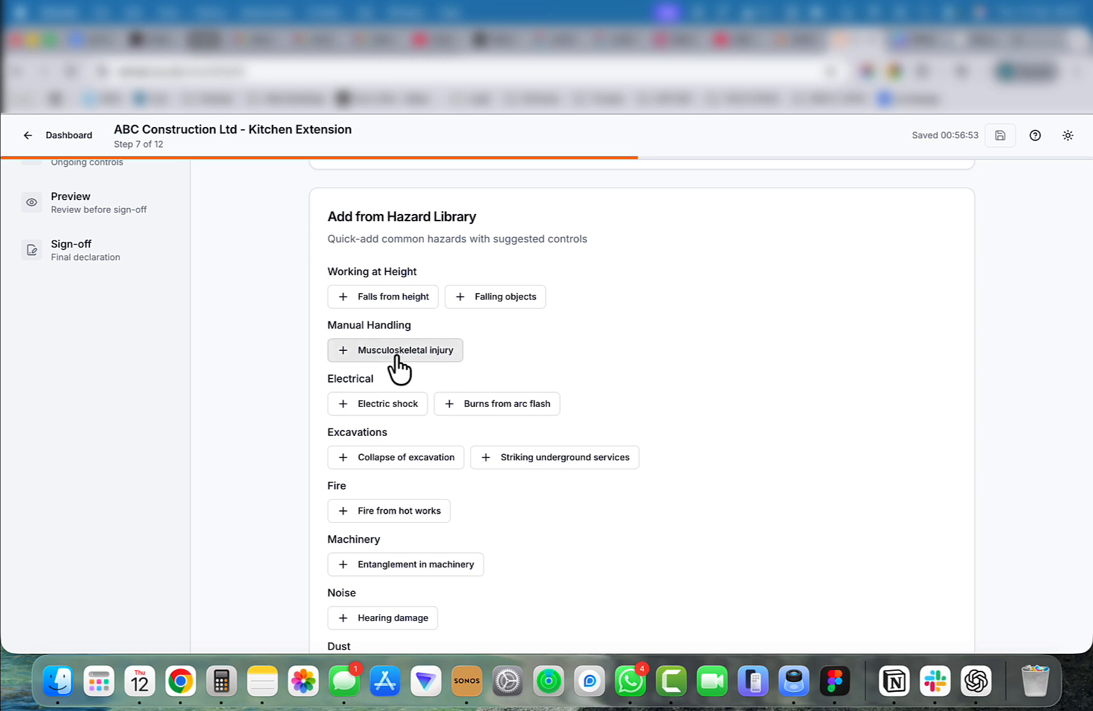
Change the musculoskeletal injury hazard's initial severity to 1 - Negligible and back to 3 - Moderate.
{"action": "scroll", "coordinate": [290, 474], "scroll_direction": "down", "scroll_amount": 10}
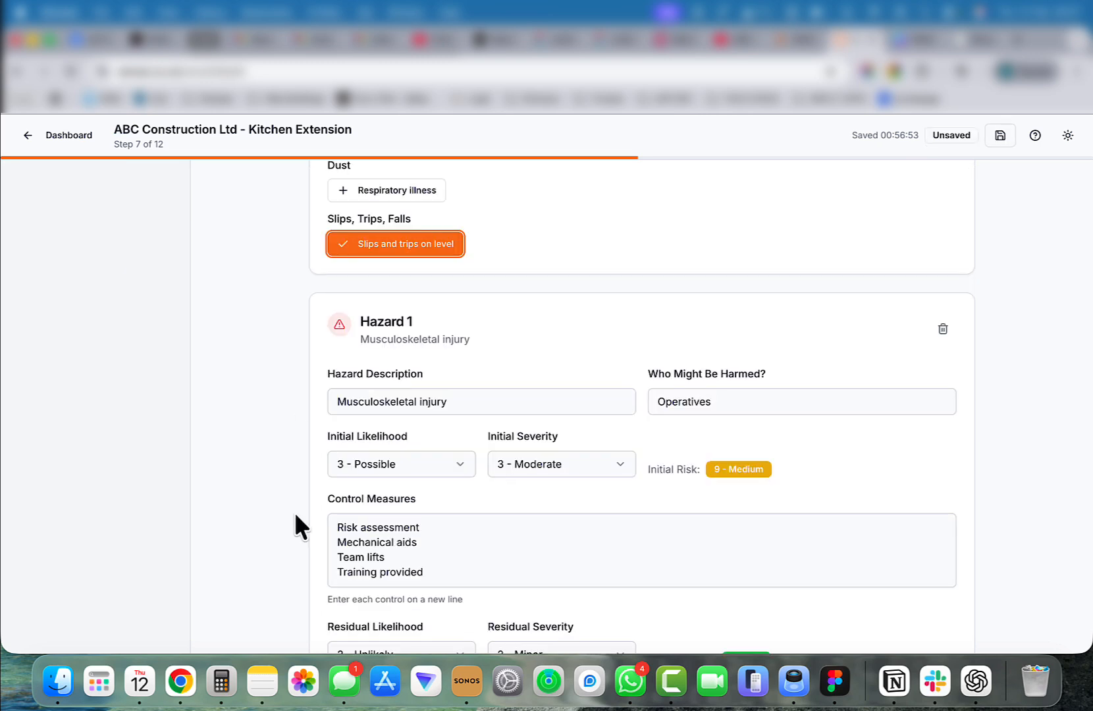
{"action": "scroll", "coordinate": [301, 418], "scroll_direction": "down", "scroll_amount": 3}
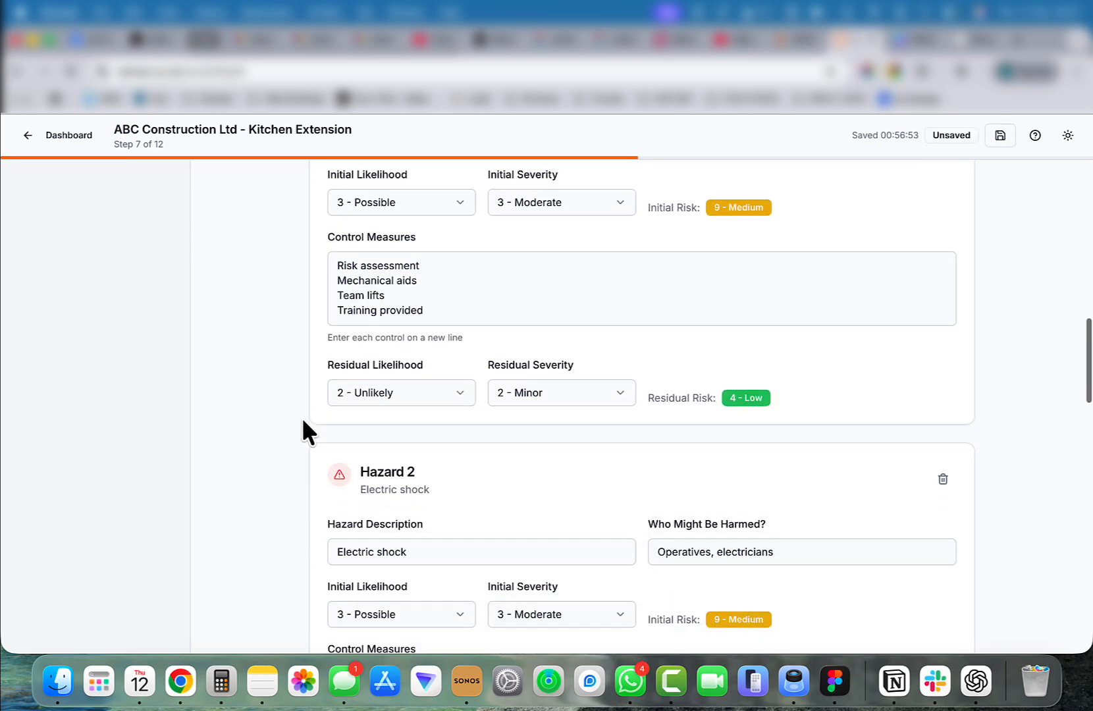
{"action": "scroll", "coordinate": [612, 286], "scroll_direction": "up", "scroll_amount": 1}
{"action": "left_click", "coordinate": [616, 280]}
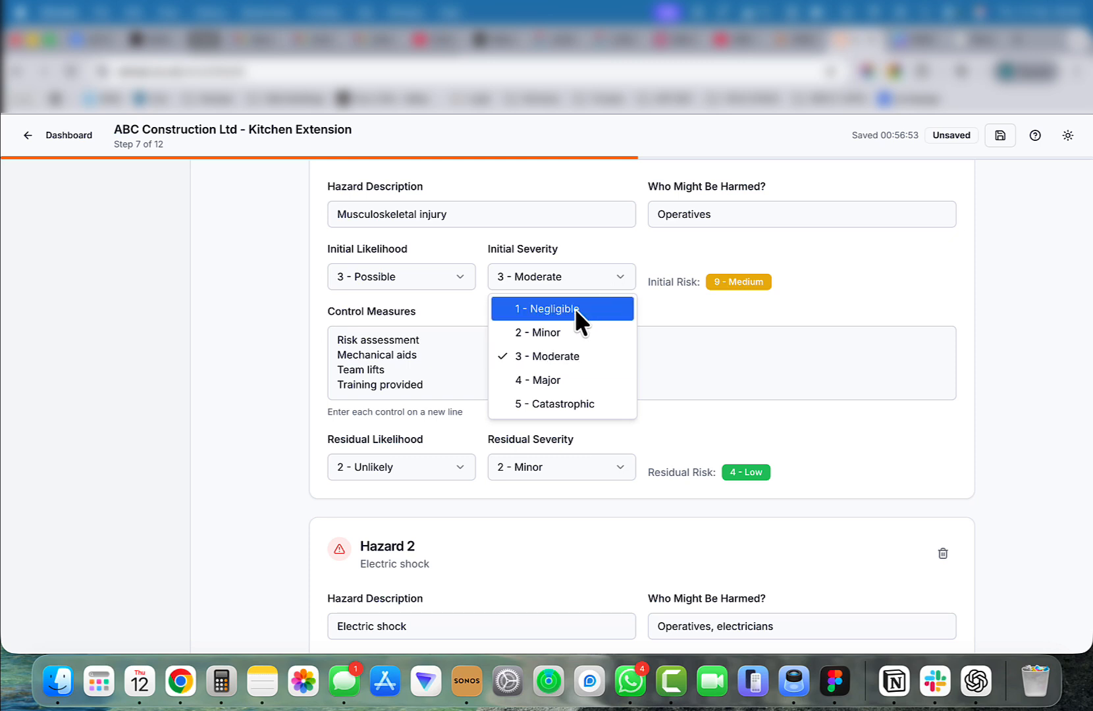
{"action": "left_click", "coordinate": [575, 308]}
{"action": "left_click", "coordinate": [607, 286]}
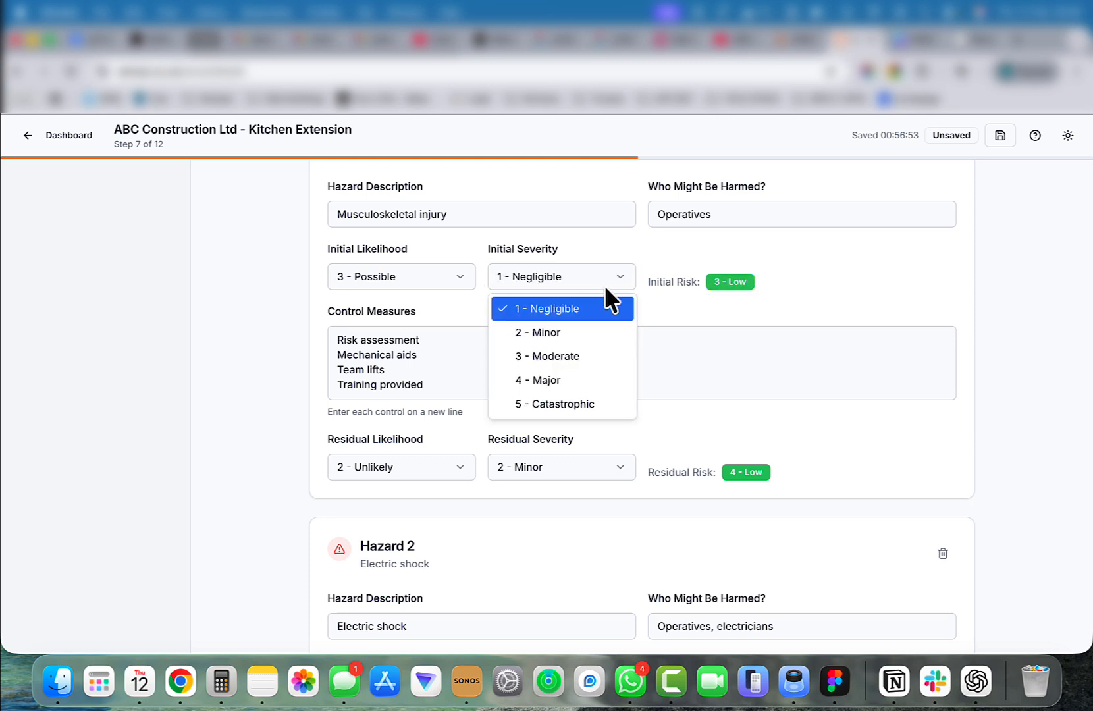
{"action": "left_click", "coordinate": [566, 356]}
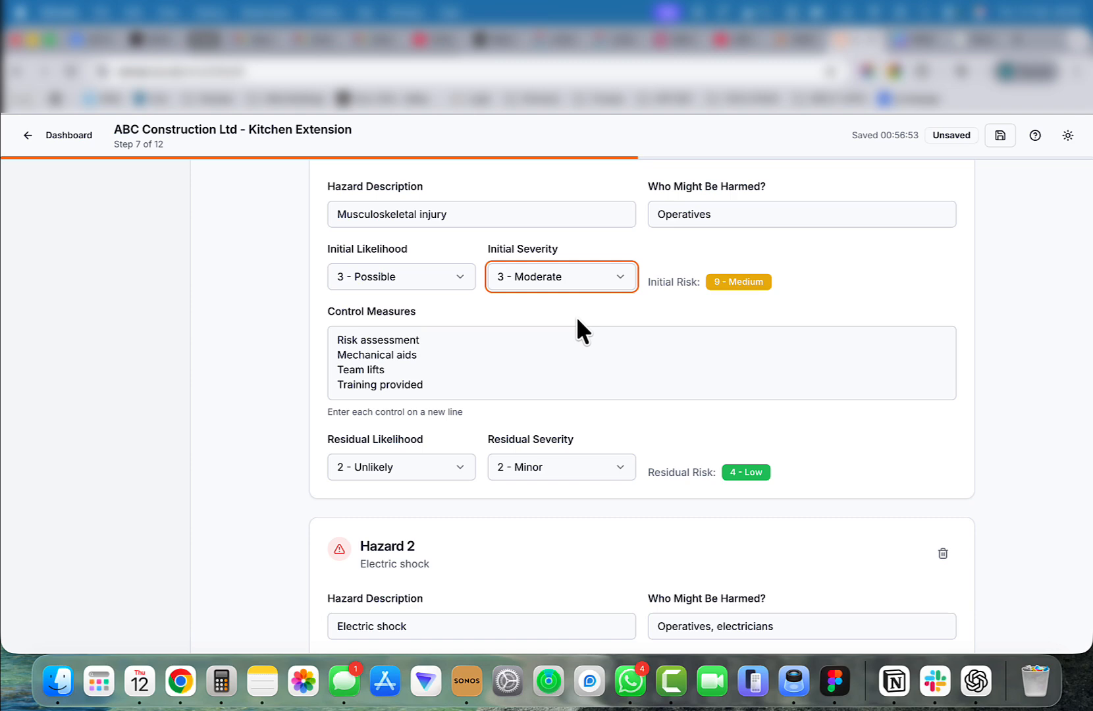
Continue from the hazards and risk assessment to the method statement step.
{"action": "scroll", "coordinate": [577, 316], "scroll_direction": "down", "scroll_amount": 12}
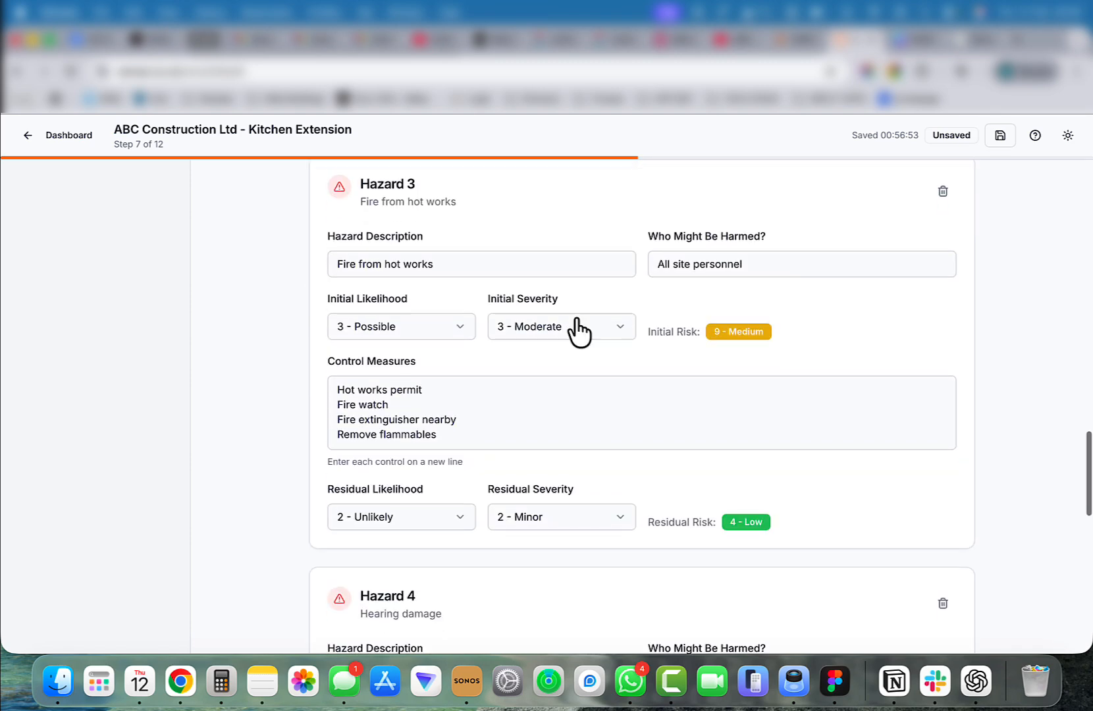
{"action": "scroll", "coordinate": [580, 333], "scroll_direction": "down", "scroll_amount": 12}
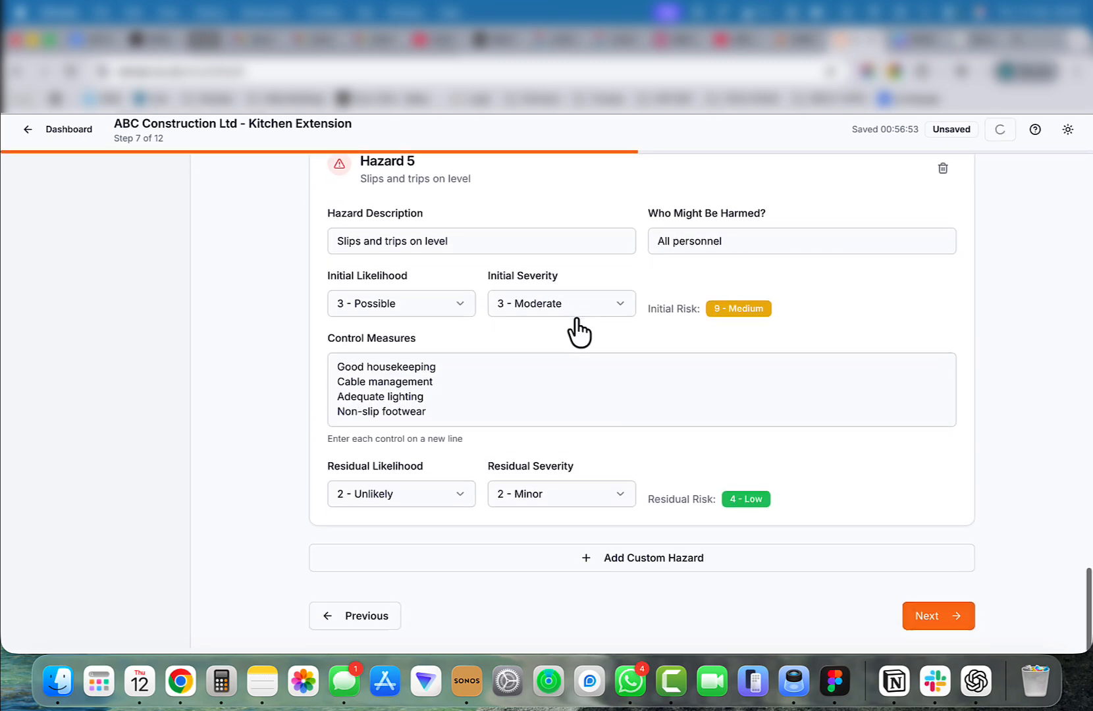
{"action": "left_click", "coordinate": [934, 617]}
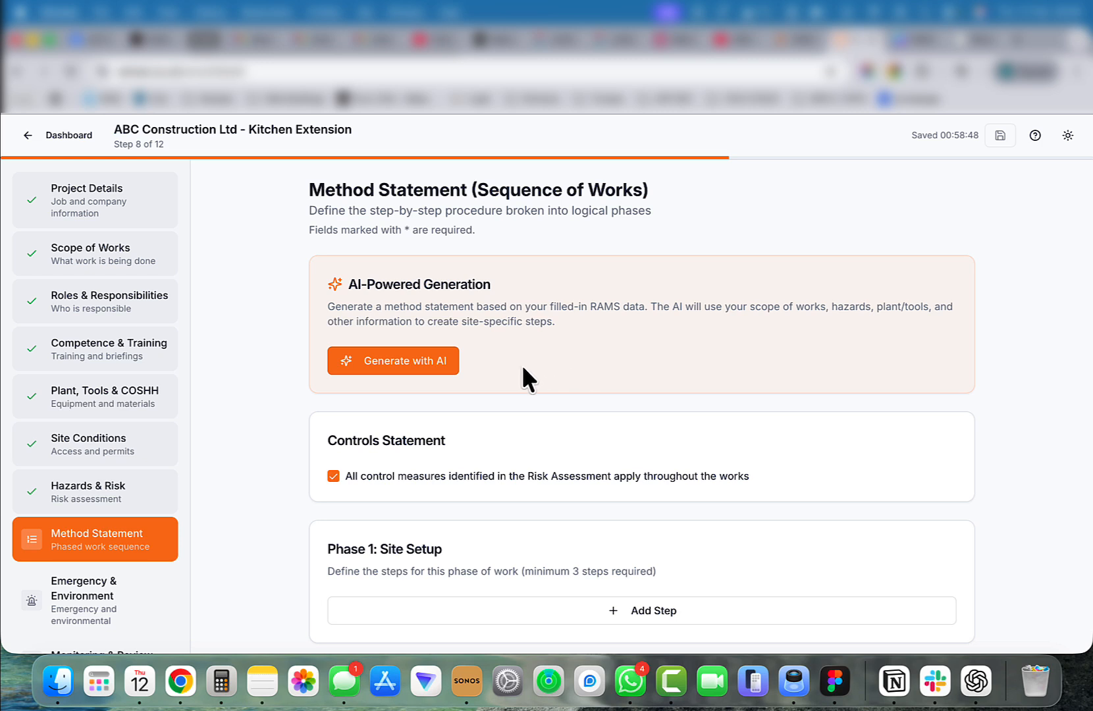
Generate the method statement with AI, then continue to the emergency and environment step.
{"action": "left_click", "coordinate": [413, 374]}
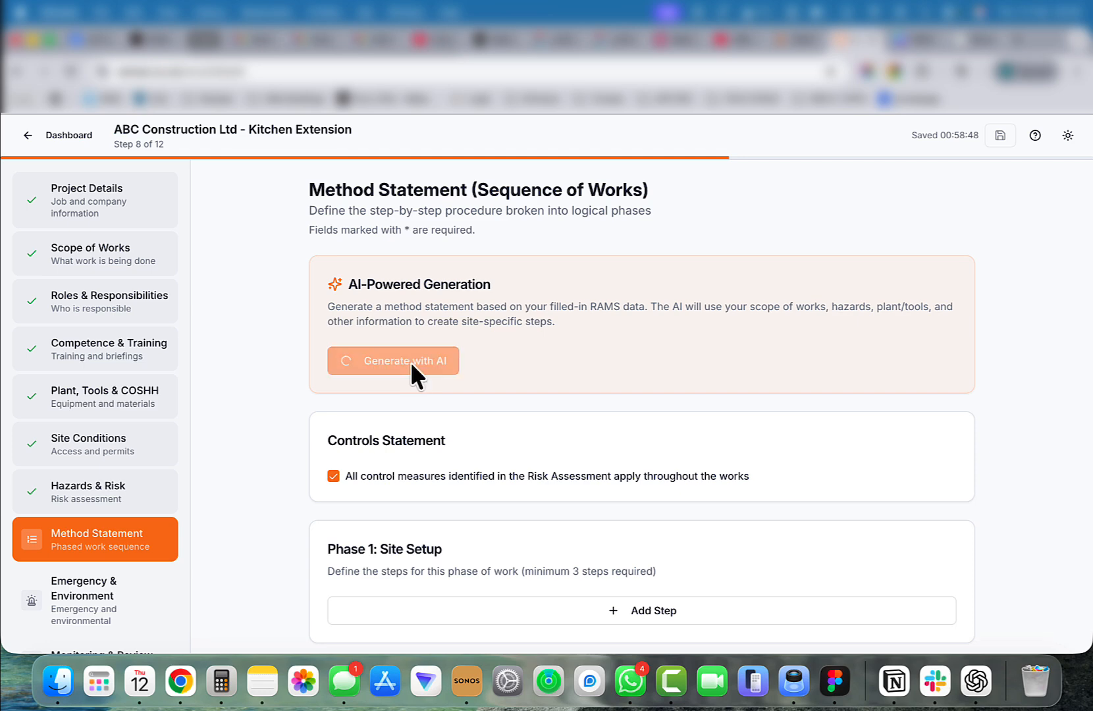
{"action": "scroll", "coordinate": [271, 462], "scroll_direction": "down", "scroll_amount": 3}
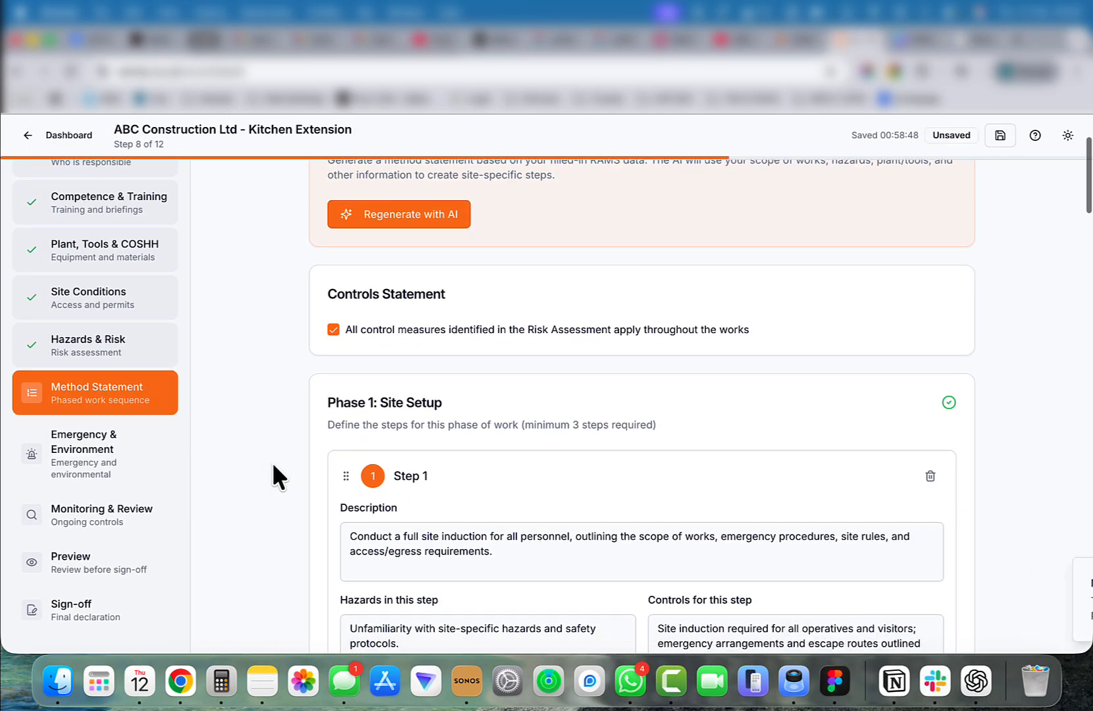
{"action": "scroll", "coordinate": [271, 462], "scroll_direction": "down", "scroll_amount": 2}
{"action": "scroll", "coordinate": [271, 462], "scroll_direction": "down", "scroll_amount": 3}
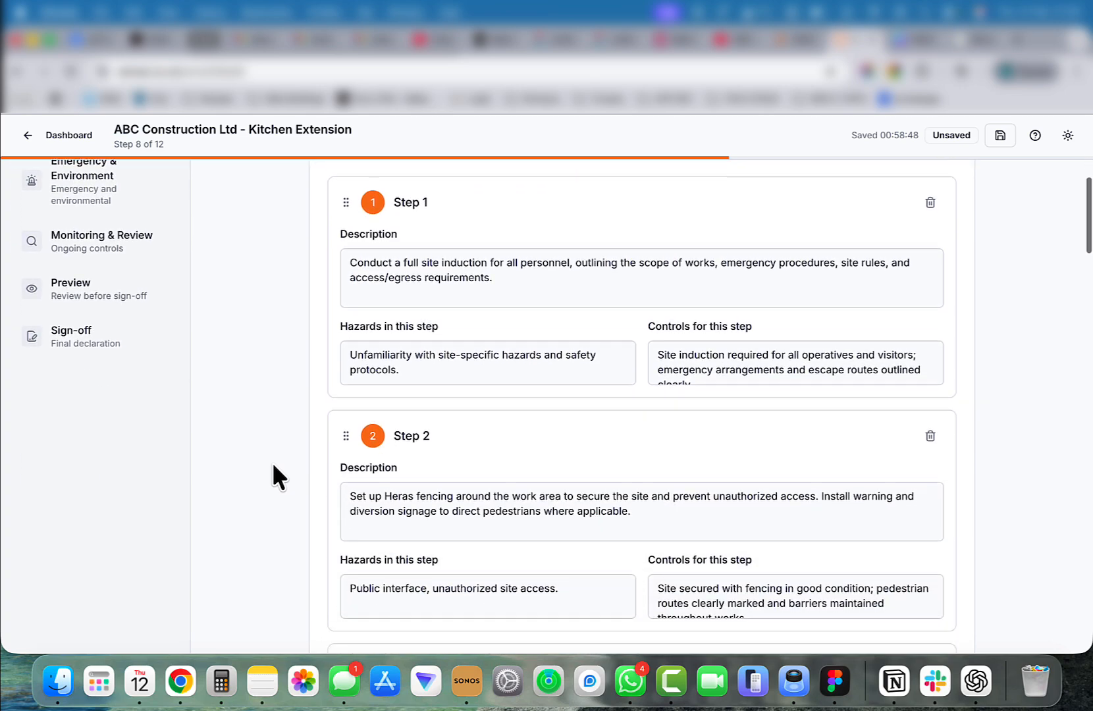
{"action": "scroll", "coordinate": [272, 462], "scroll_direction": "down", "scroll_amount": 10}
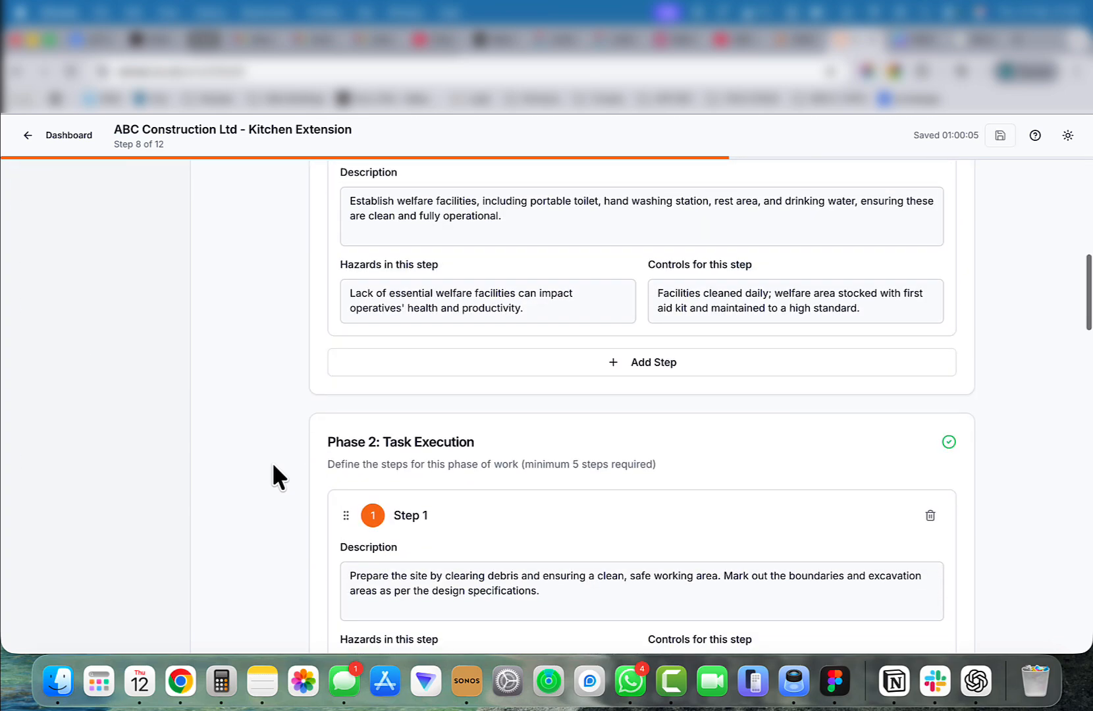
{"action": "scroll", "coordinate": [272, 462], "scroll_direction": "down", "scroll_amount": 20}
{"action": "left_click", "coordinate": [935, 622]}
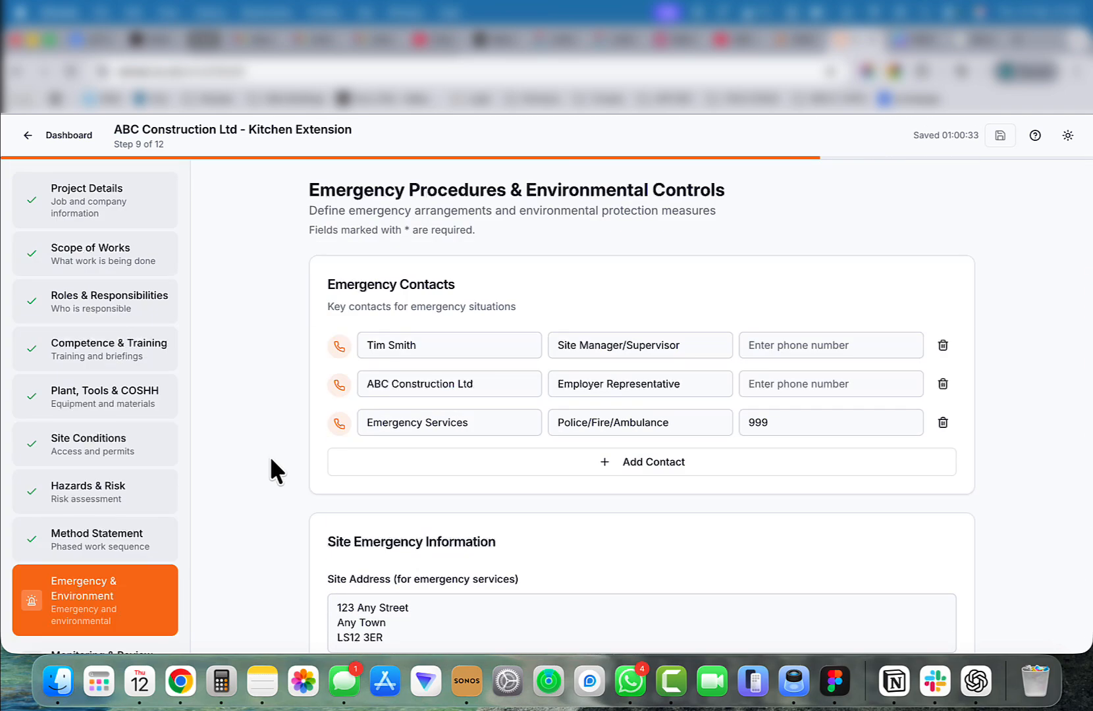
Enter phone numbers for the site manager and the employer representative emergency contacts.
{"action": "left_click", "coordinate": [785, 347]}
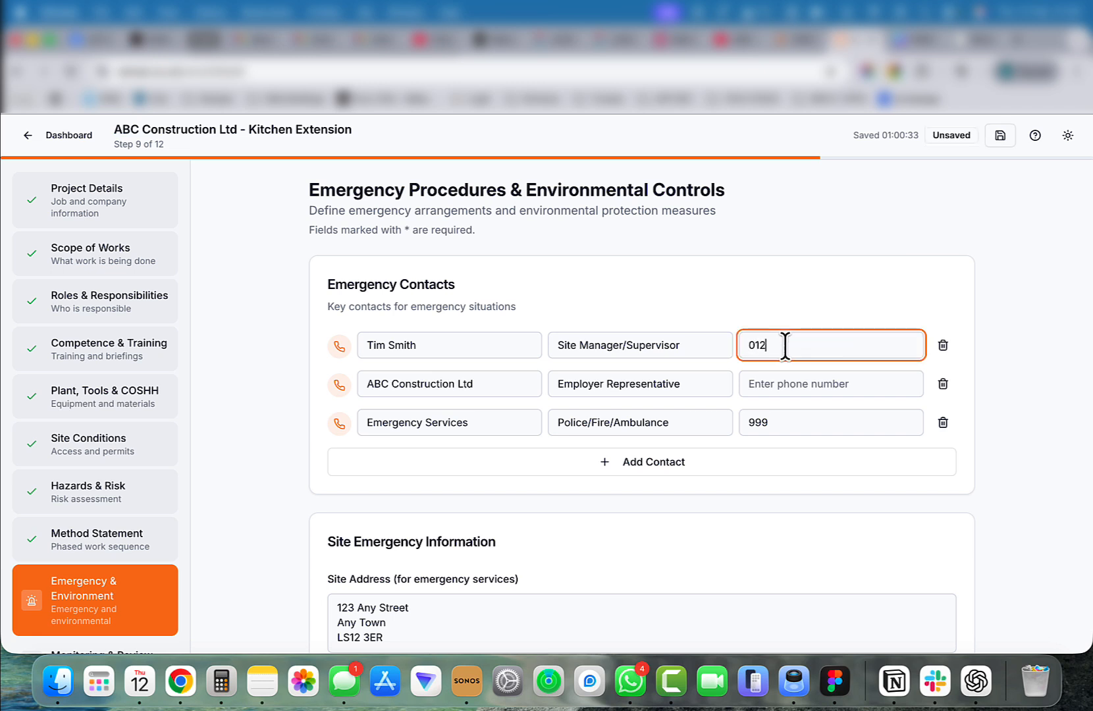
{"action": "left_click", "coordinate": [800, 379]}
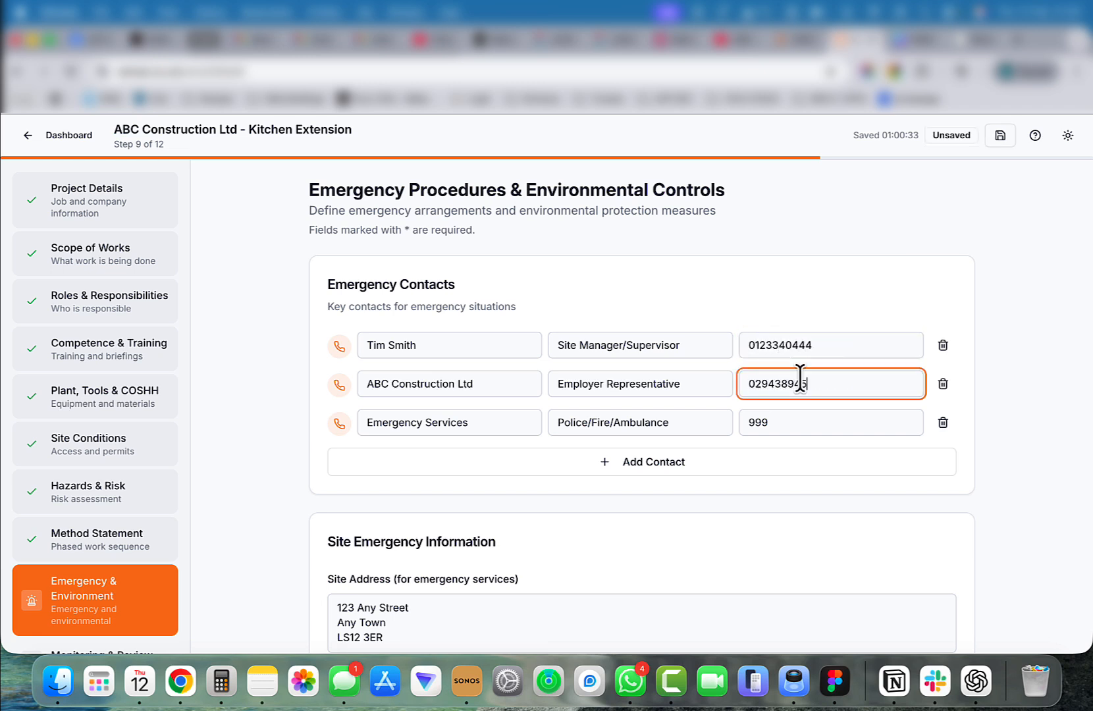
Set the nearest A&E hospital to Luton and enter the first aider's full name.
{"action": "scroll", "coordinate": [800, 379], "scroll_direction": "down", "scroll_amount": 4}
{"action": "left_click", "coordinate": [357, 478]}
{"action": "type", "text": "L"}
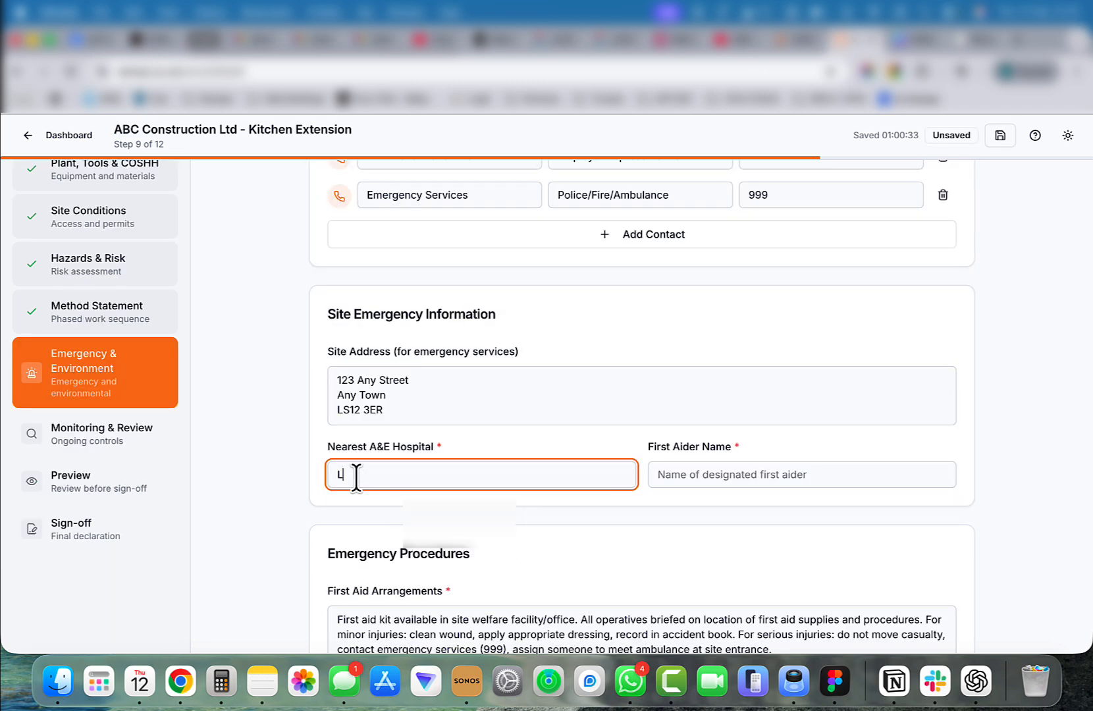
{"action": "type", "text": "uton"}
{"action": "left_click", "coordinate": [682, 474]}
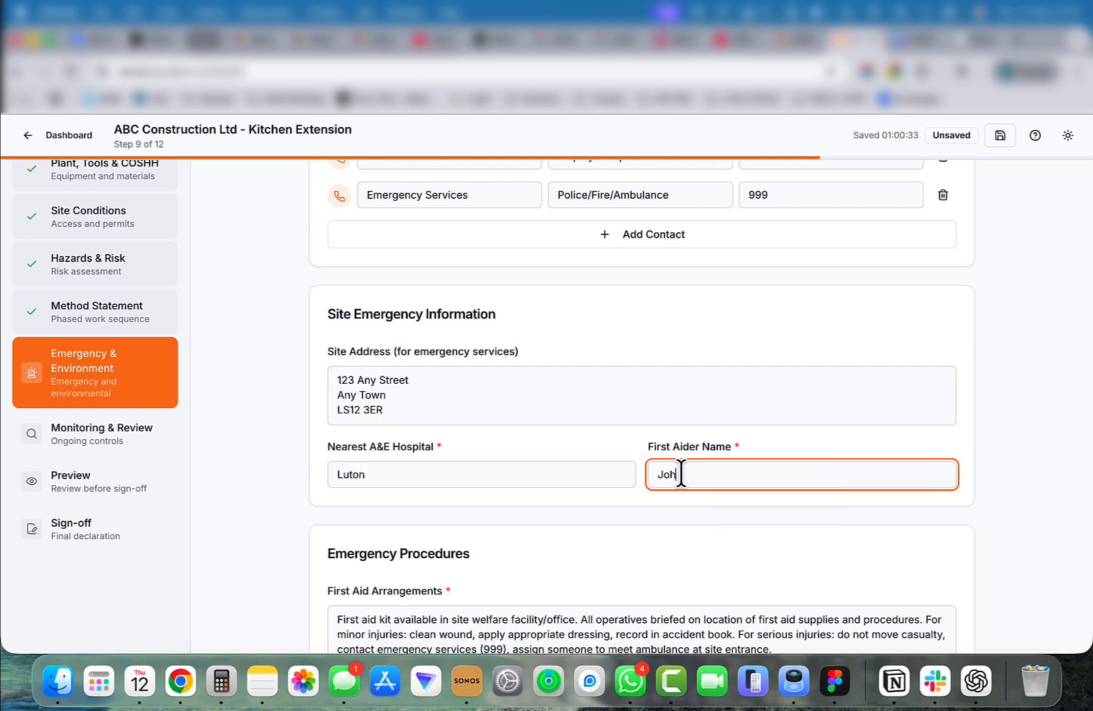
Set the fire assembly point to On street outside.
{"action": "scroll", "coordinate": [682, 474], "scroll_direction": "down", "scroll_amount": 5}
{"action": "left_click", "coordinate": [680, 388]}
{"action": "type", "text": "On "}
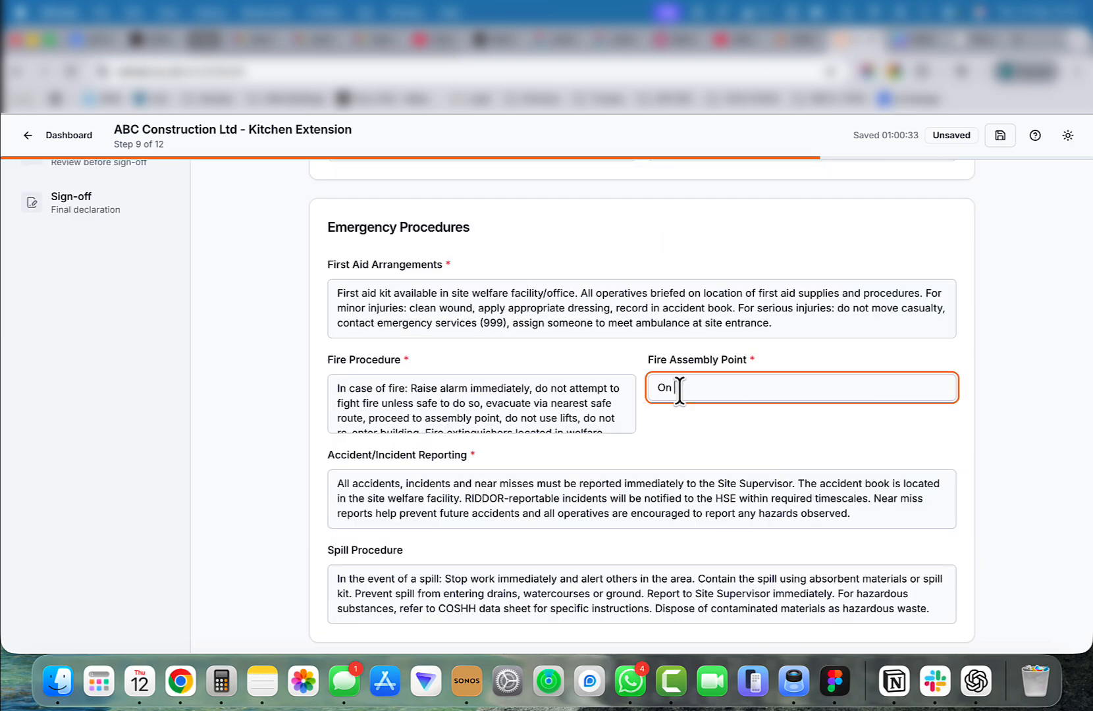
{"action": "type", "text": "street outside"}
{"action": "scroll", "coordinate": [278, 415], "scroll_direction": "down", "scroll_amount": 10}
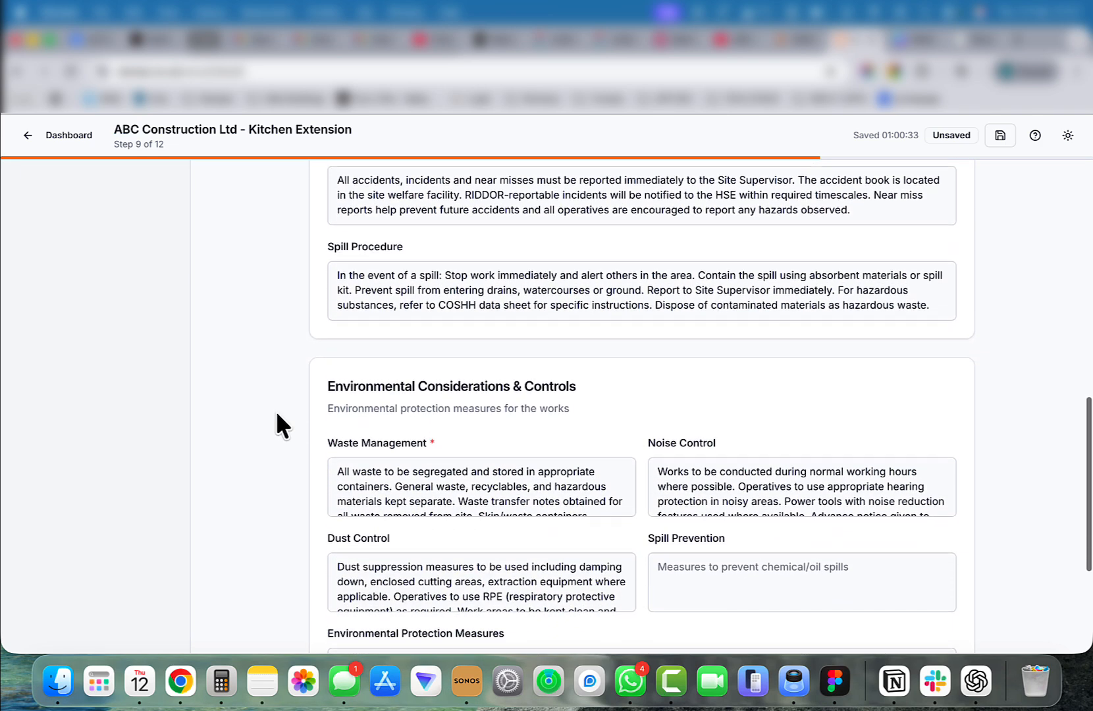
{"action": "scroll", "coordinate": [278, 414], "scroll_direction": "down", "scroll_amount": 4}
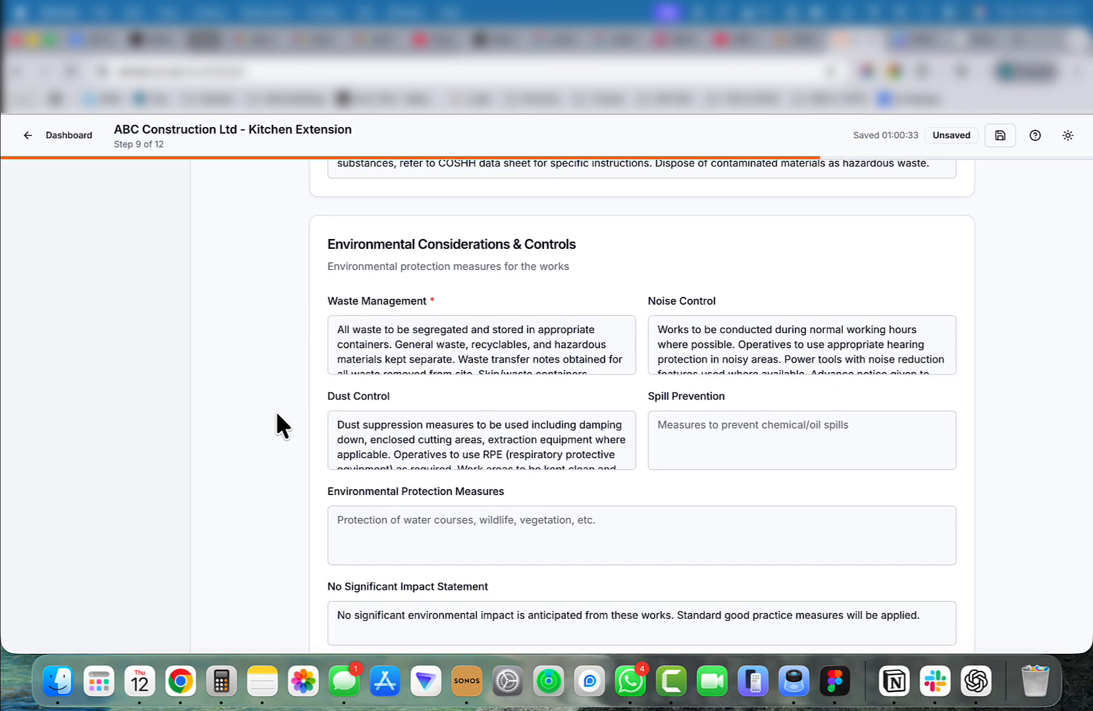
{"action": "scroll", "coordinate": [274, 416], "scroll_direction": "down", "scroll_amount": 3}
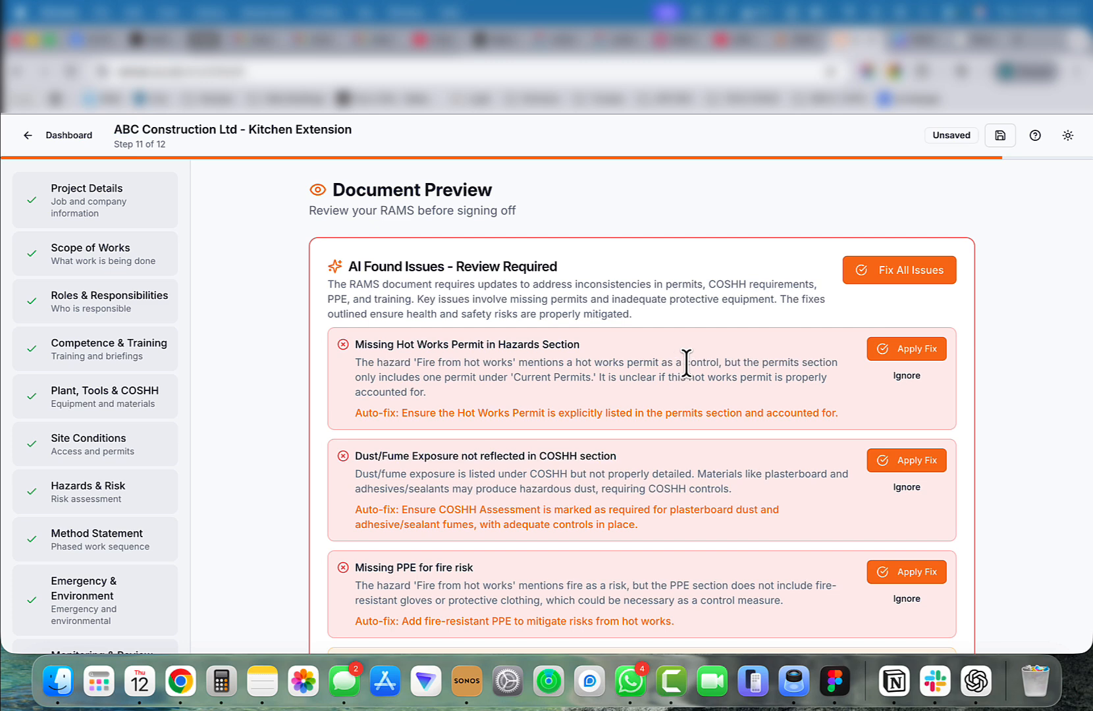
Ignore the Missing Hot Works Permit and Dust/Fume Exposure issues in the AI document review.
{"action": "left_click", "coordinate": [902, 376]}
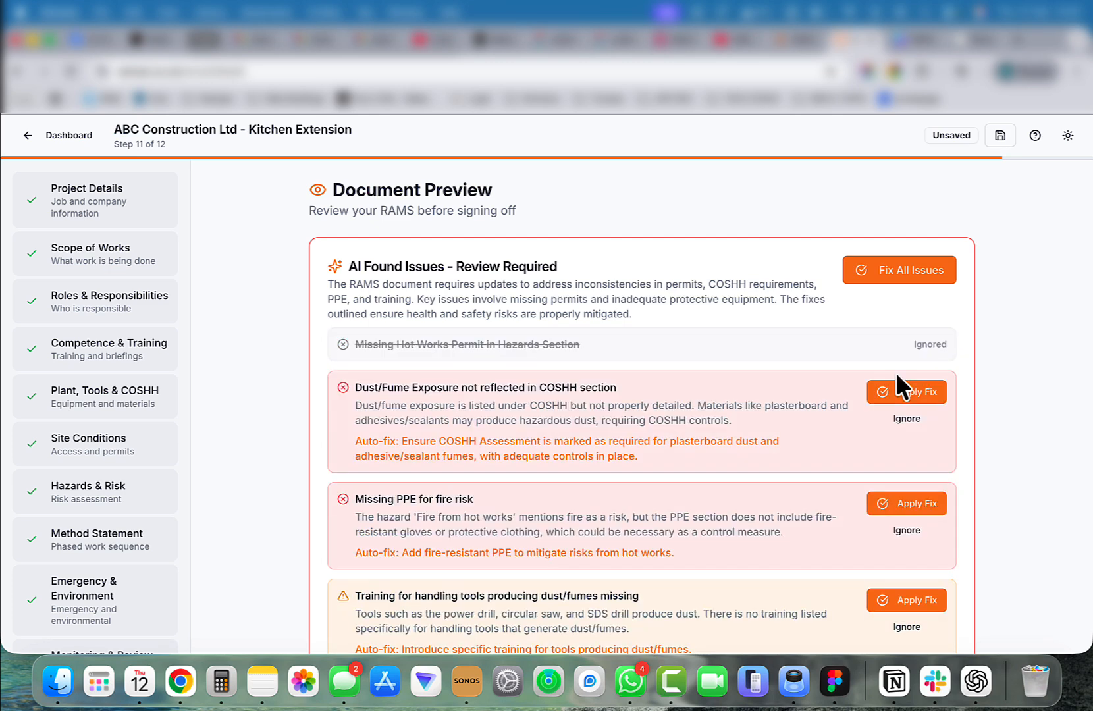
{"action": "left_click", "coordinate": [906, 421]}
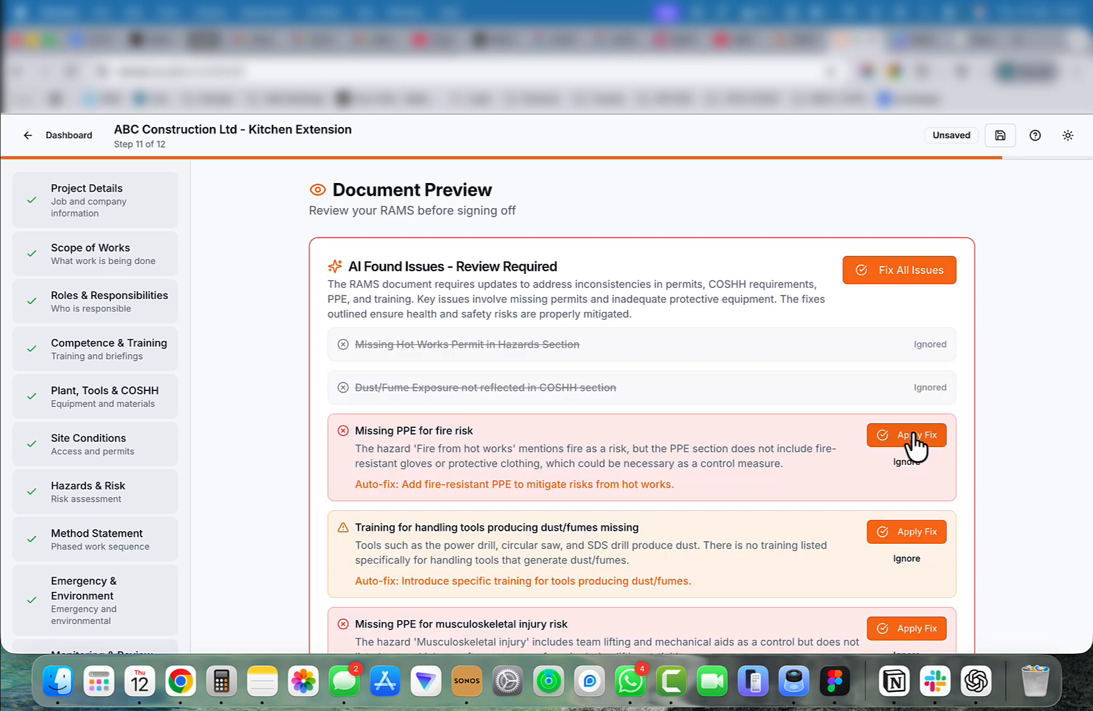
Apply the auto-fix for missing fire-risk PPE, then fix all remaining AI-flagged issues at once.
{"action": "left_click", "coordinate": [912, 435]}
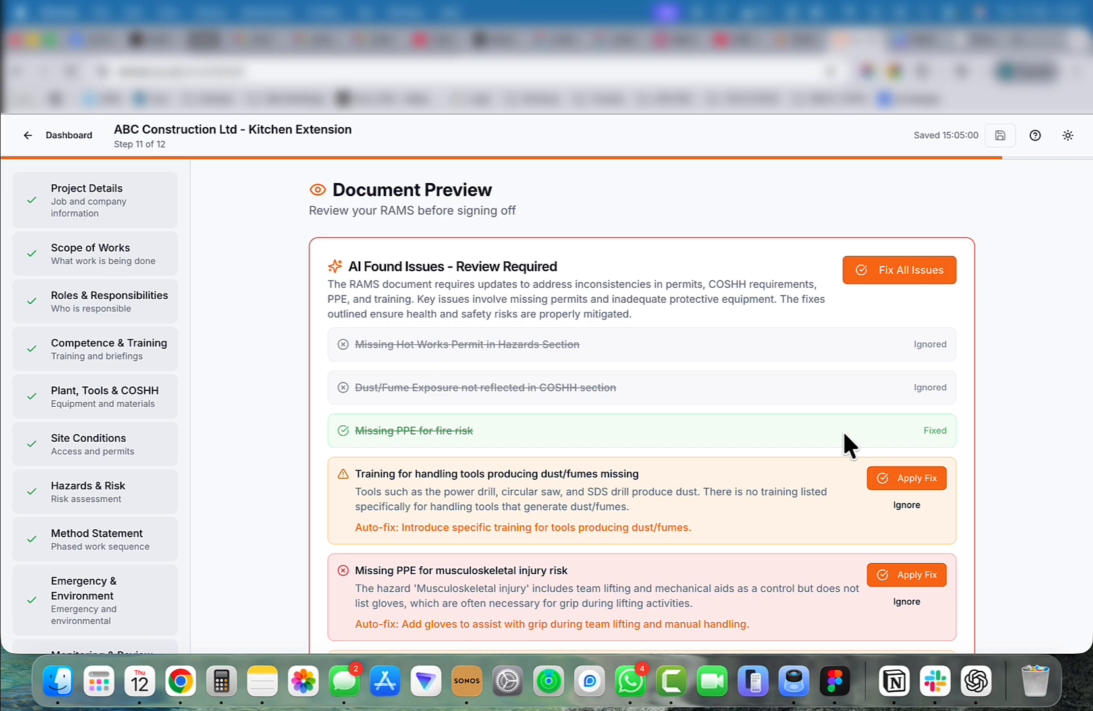
{"action": "left_click", "coordinate": [907, 280]}
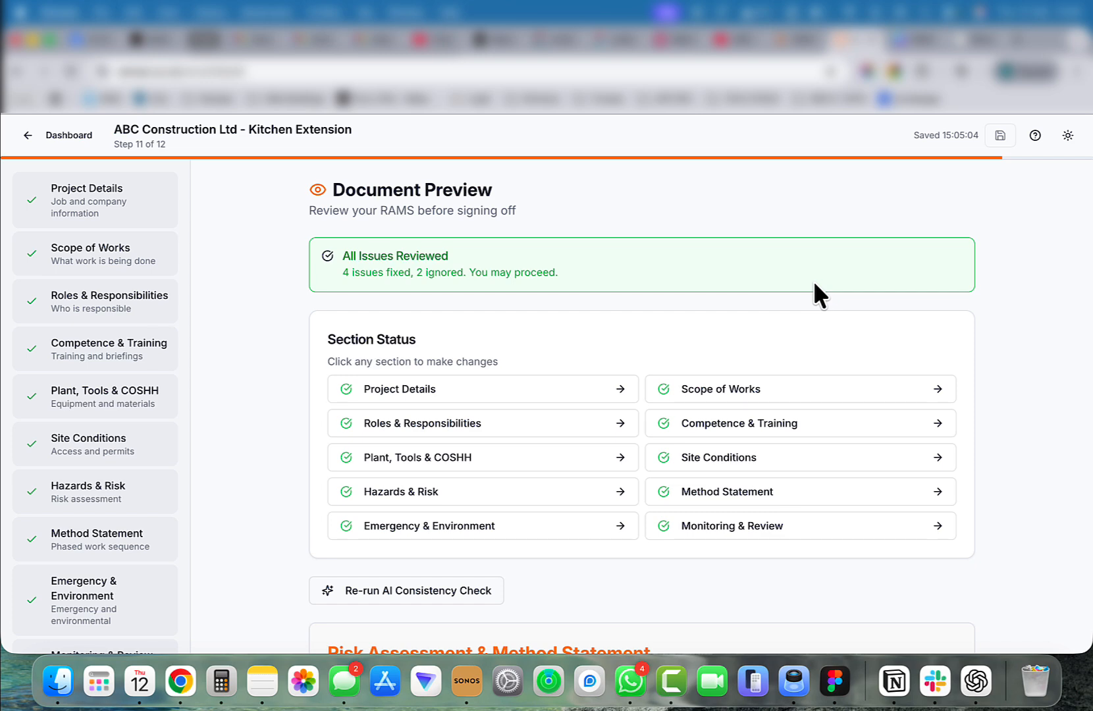
Scroll through the document preview to review the generated RAMS sections.
{"action": "scroll", "coordinate": [813, 284], "scroll_direction": "down", "scroll_amount": 5}
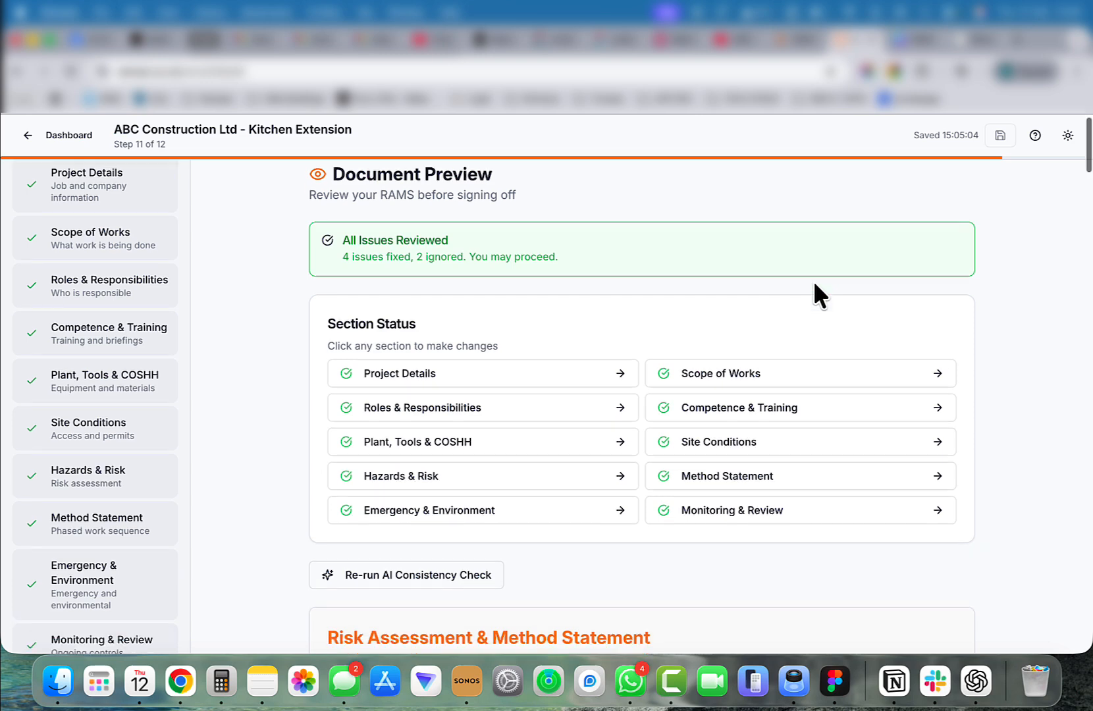
{"action": "scroll", "coordinate": [811, 290], "scroll_direction": "down", "scroll_amount": 10}
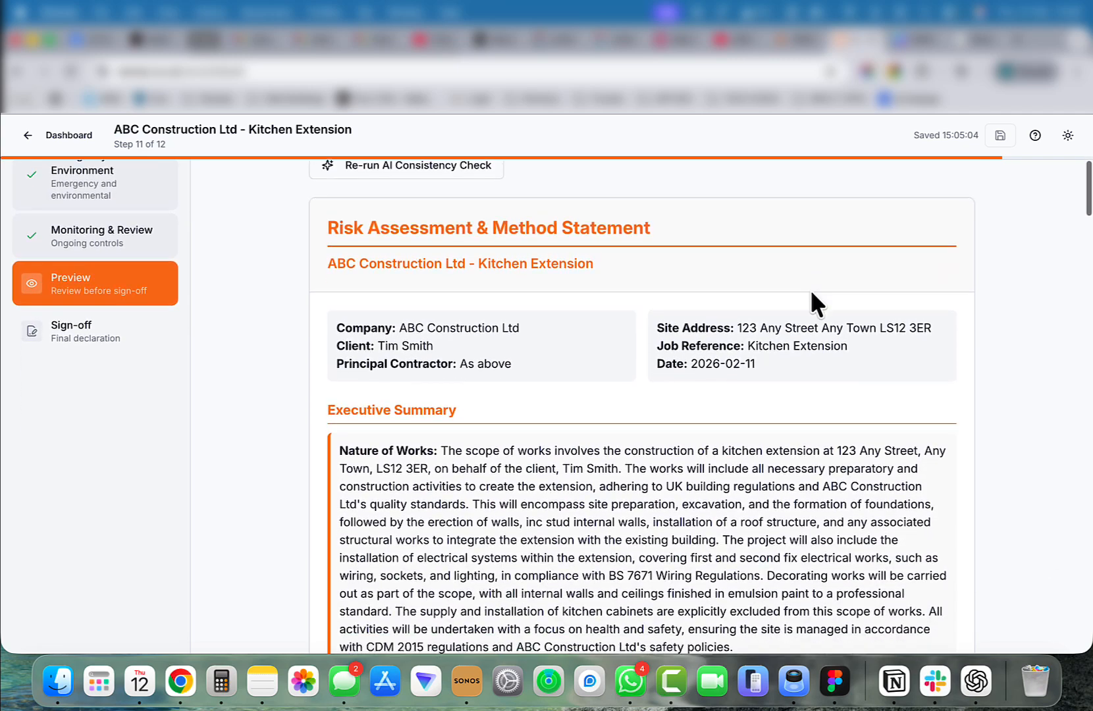
{"action": "scroll", "coordinate": [811, 290], "scroll_direction": "down", "scroll_amount": 10}
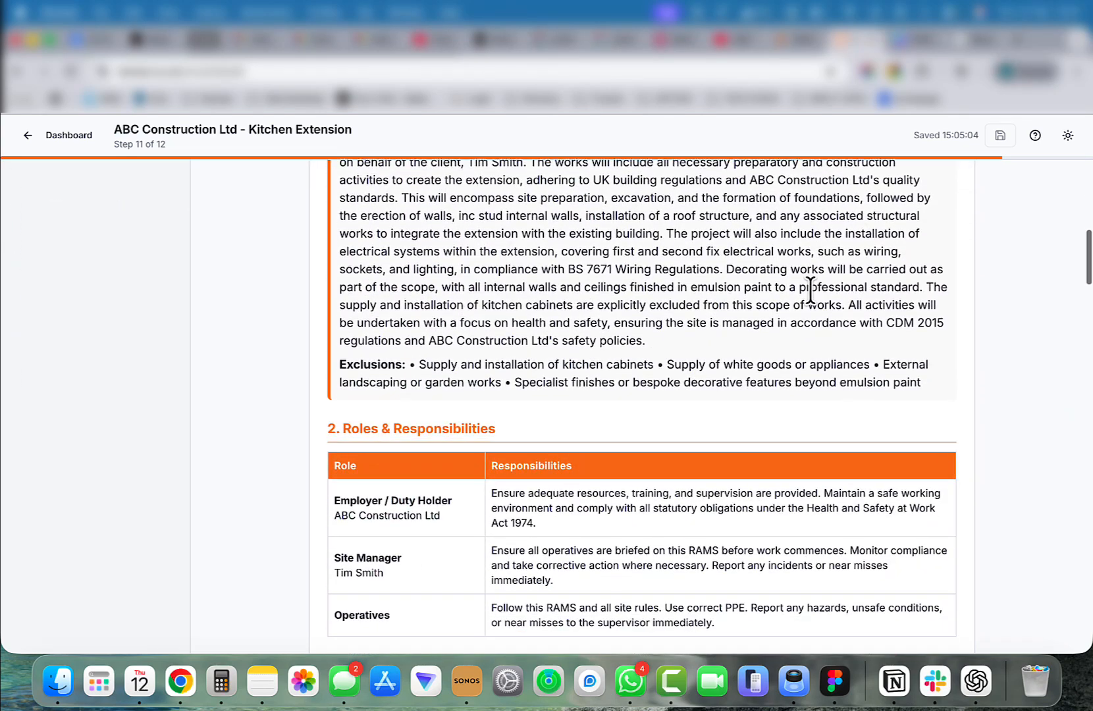
{"action": "scroll", "coordinate": [810, 290], "scroll_direction": "down", "scroll_amount": 12}
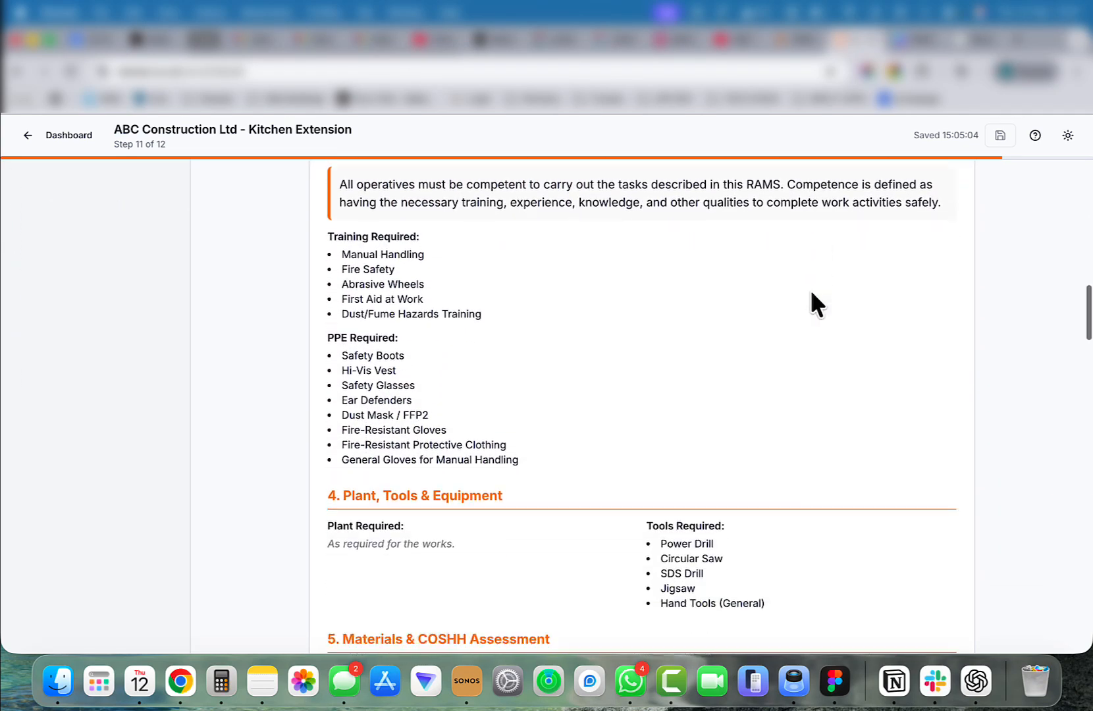
{"action": "scroll", "coordinate": [810, 289], "scroll_direction": "down", "scroll_amount": 15}
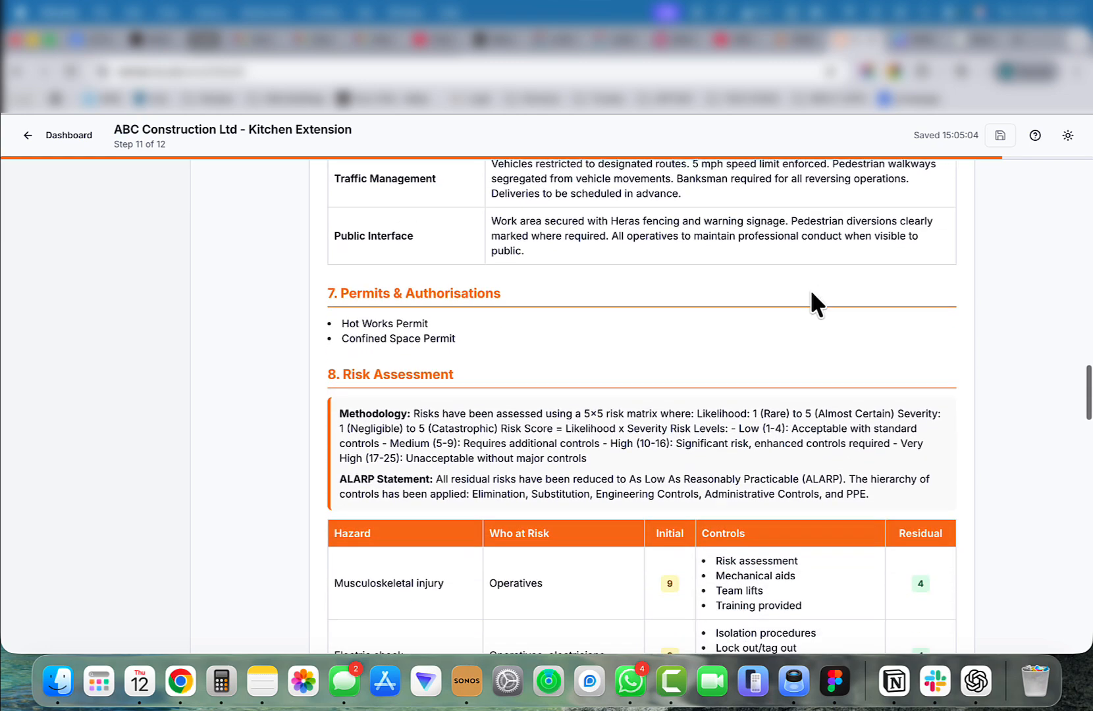
{"action": "scroll", "coordinate": [811, 290], "scroll_direction": "down", "scroll_amount": 4}
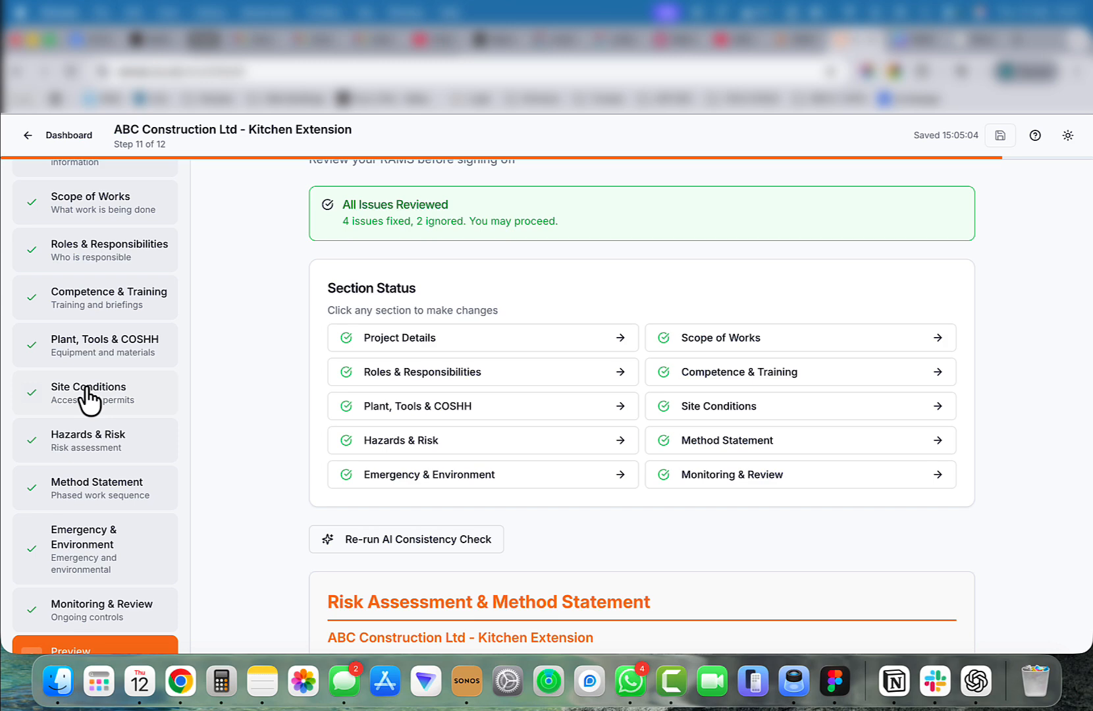
{"action": "scroll", "coordinate": [89, 399], "scroll_direction": "up", "scroll_amount": 2}
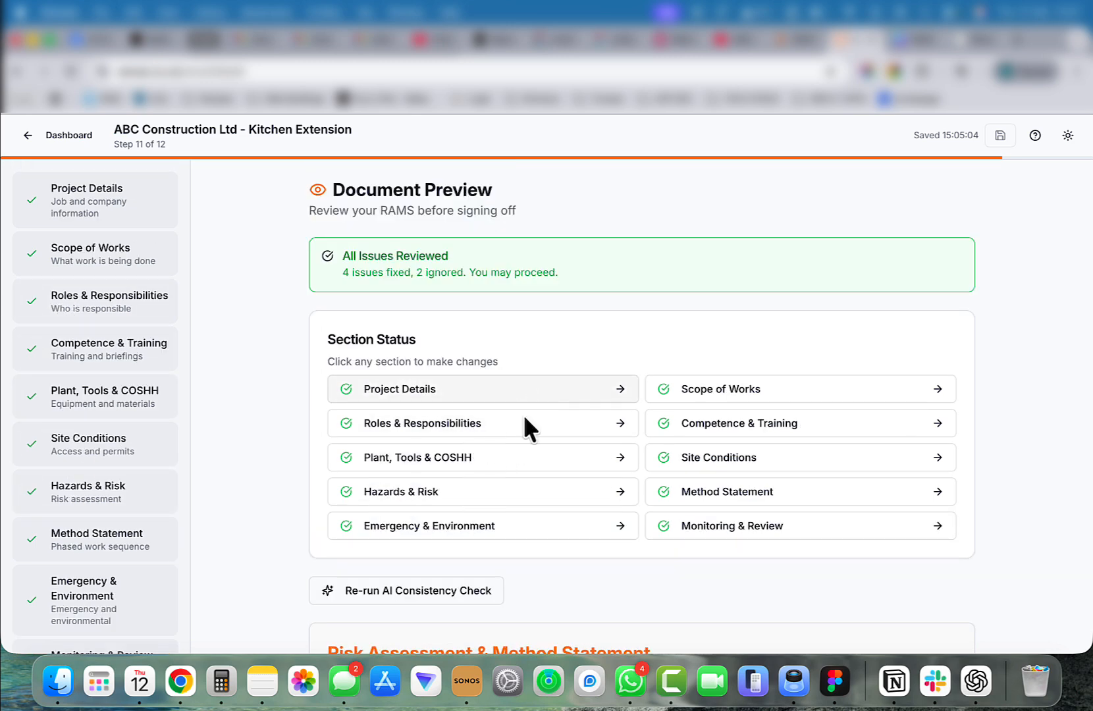
{"action": "scroll", "coordinate": [515, 444], "scroll_direction": "down", "scroll_amount": 20}
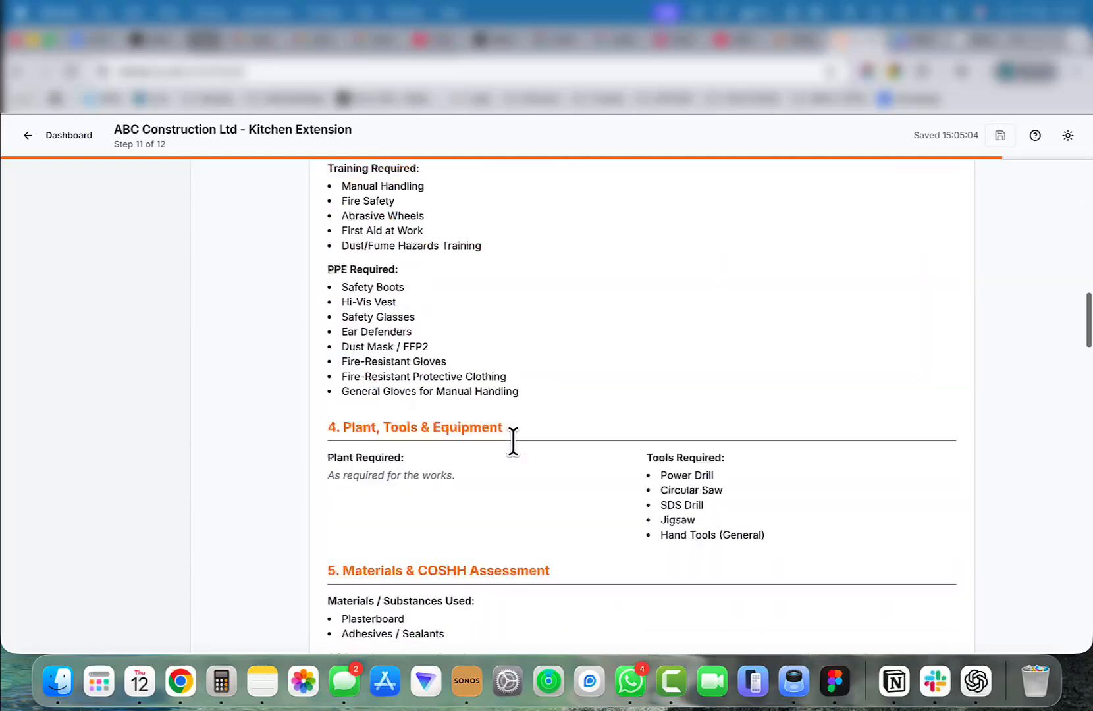
{"action": "scroll", "coordinate": [514, 443], "scroll_direction": "down", "scroll_amount": 20}
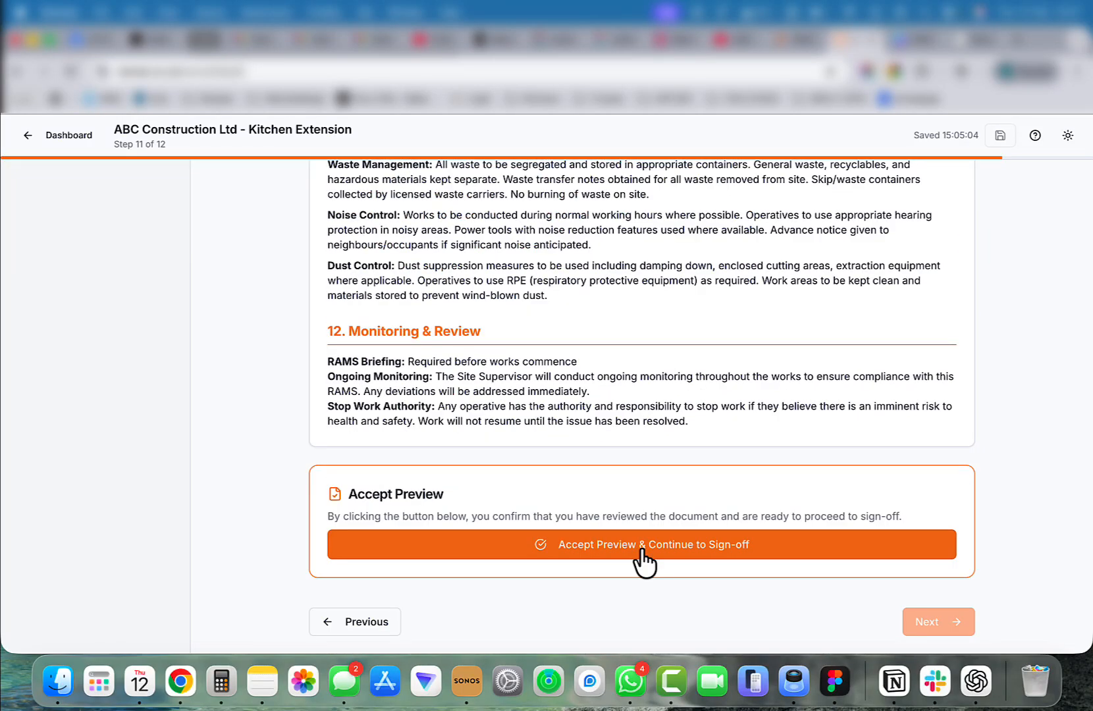
Accept the preview and continue to the sign-off step.
{"action": "left_click", "coordinate": [642, 552]}
{"action": "scroll", "coordinate": [598, 451], "scroll_direction": "down", "scroll_amount": 3}
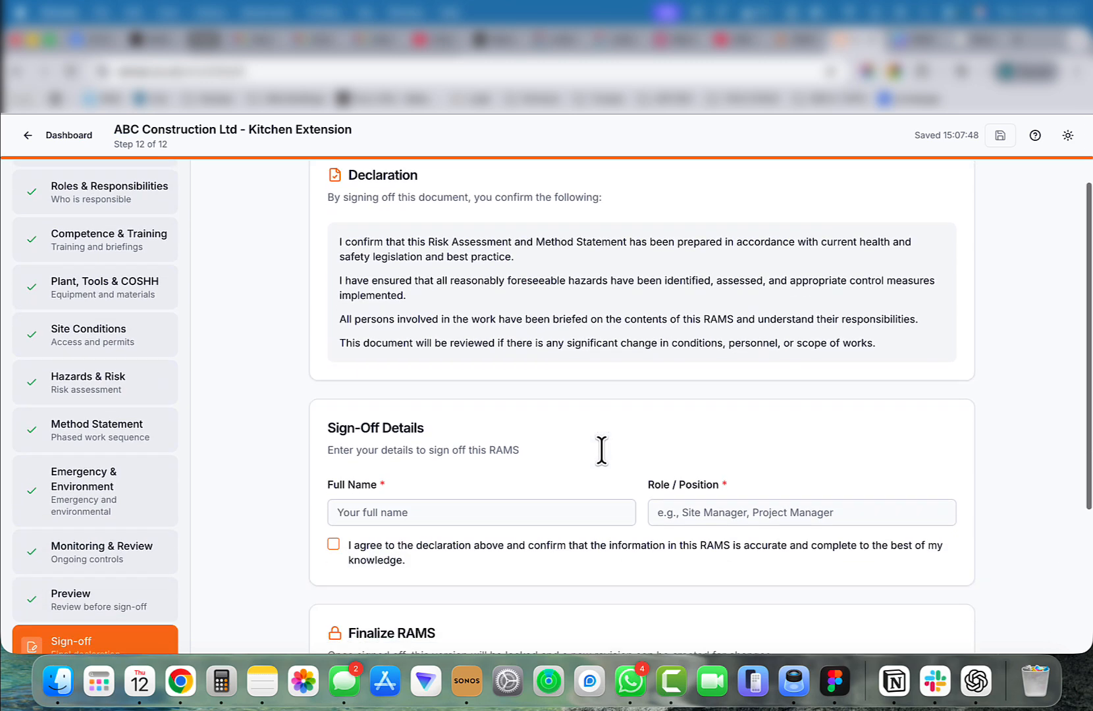
{"action": "scroll", "coordinate": [601, 450], "scroll_direction": "down", "scroll_amount": 1}
Enter the signatory's full name, set the role to Site Manager, and agree to the declaration.
{"action": "left_click", "coordinate": [422, 469]}
{"action": "left_click", "coordinate": [664, 474]}
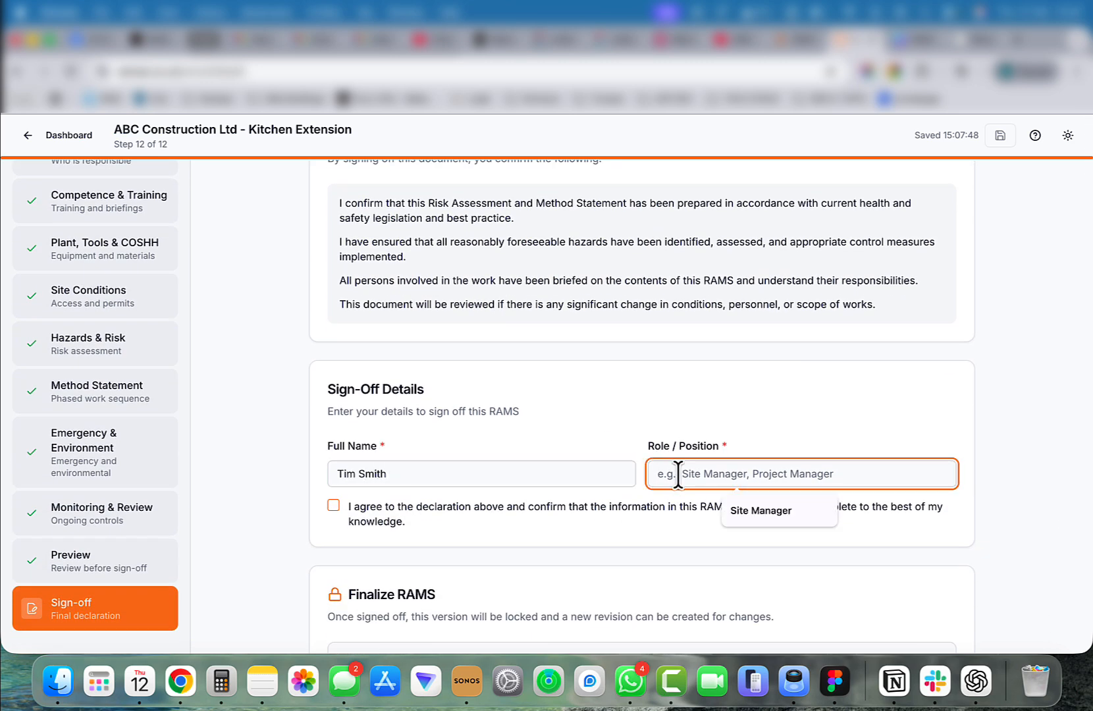
{"action": "left_click", "coordinate": [739, 508]}
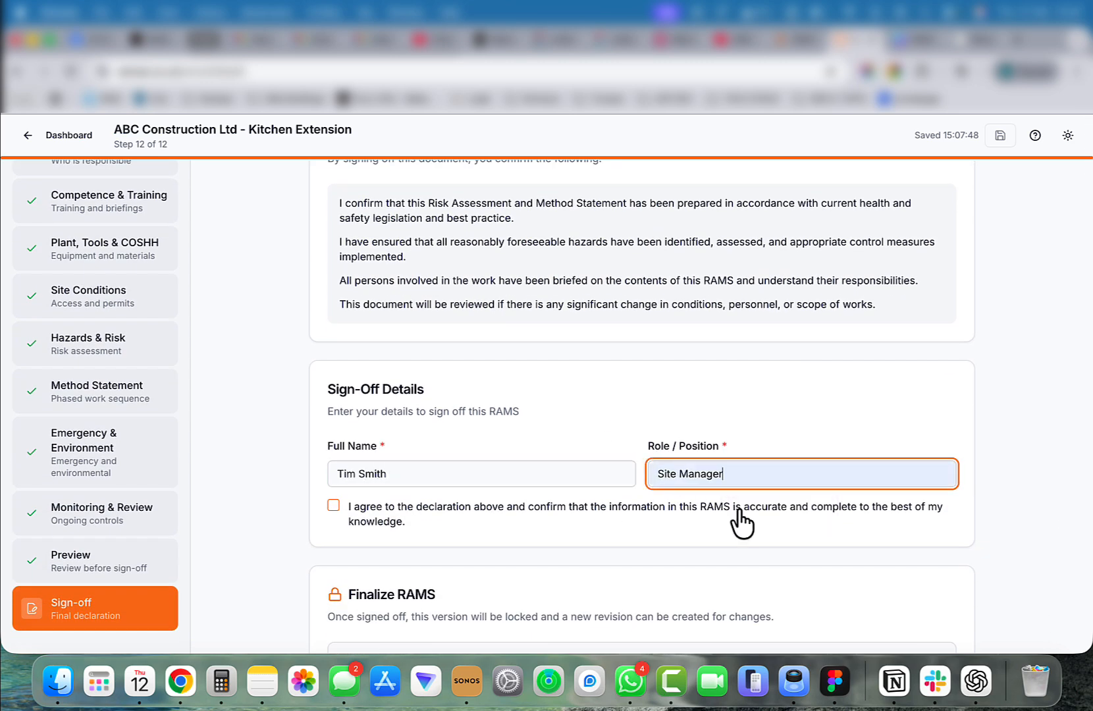
{"action": "left_click", "coordinate": [469, 508]}
Sign off the RAMS and complete it.
{"action": "scroll", "coordinate": [560, 527], "scroll_direction": "down", "scroll_amount": 3}
{"action": "left_click", "coordinate": [638, 547]}
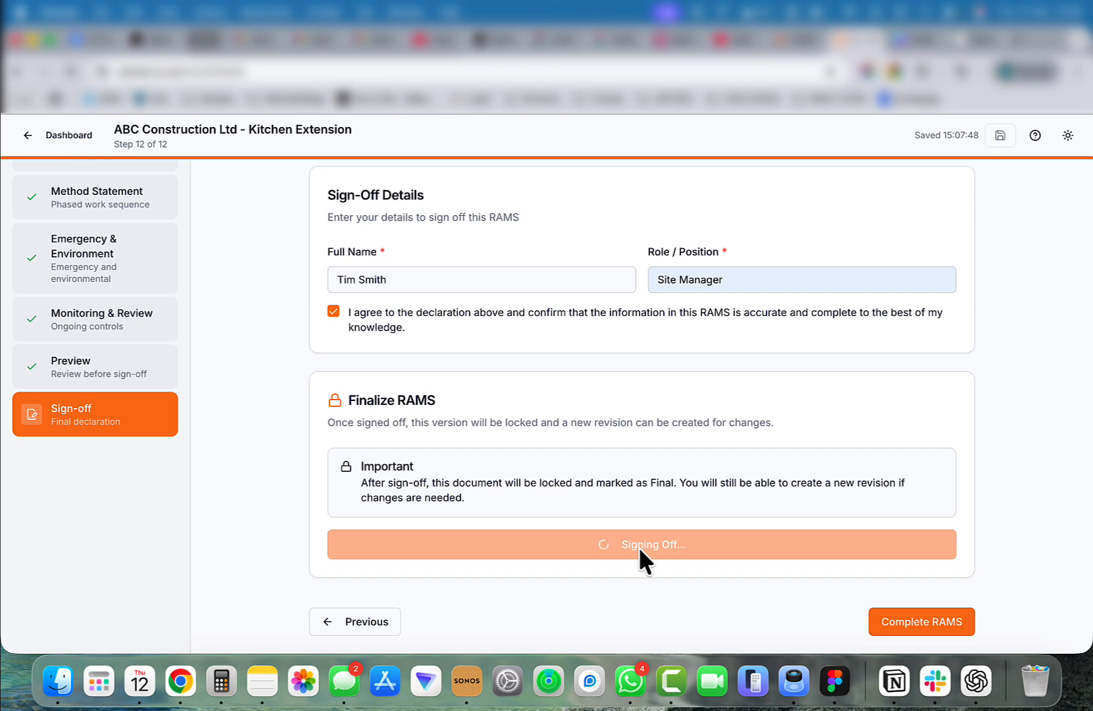
{"action": "left_click", "coordinate": [380, 563]}
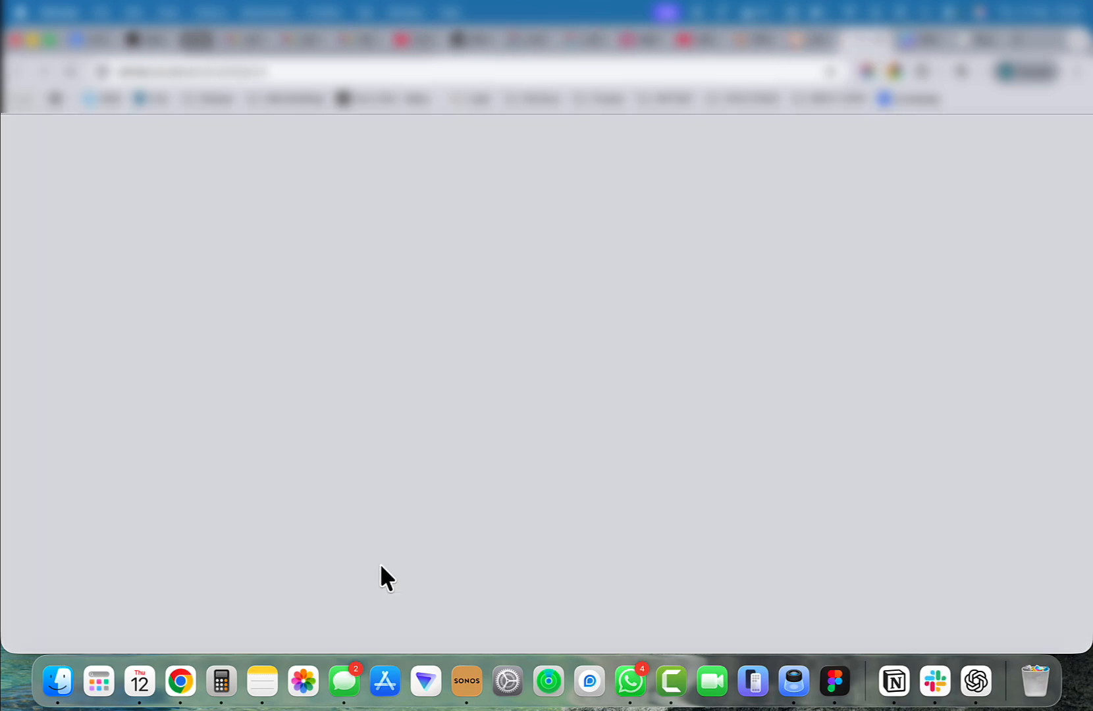
Open the print and send-via-email options for the completed RAMS, cancelling each without using it.
{"action": "left_click", "coordinate": [88, 153]}
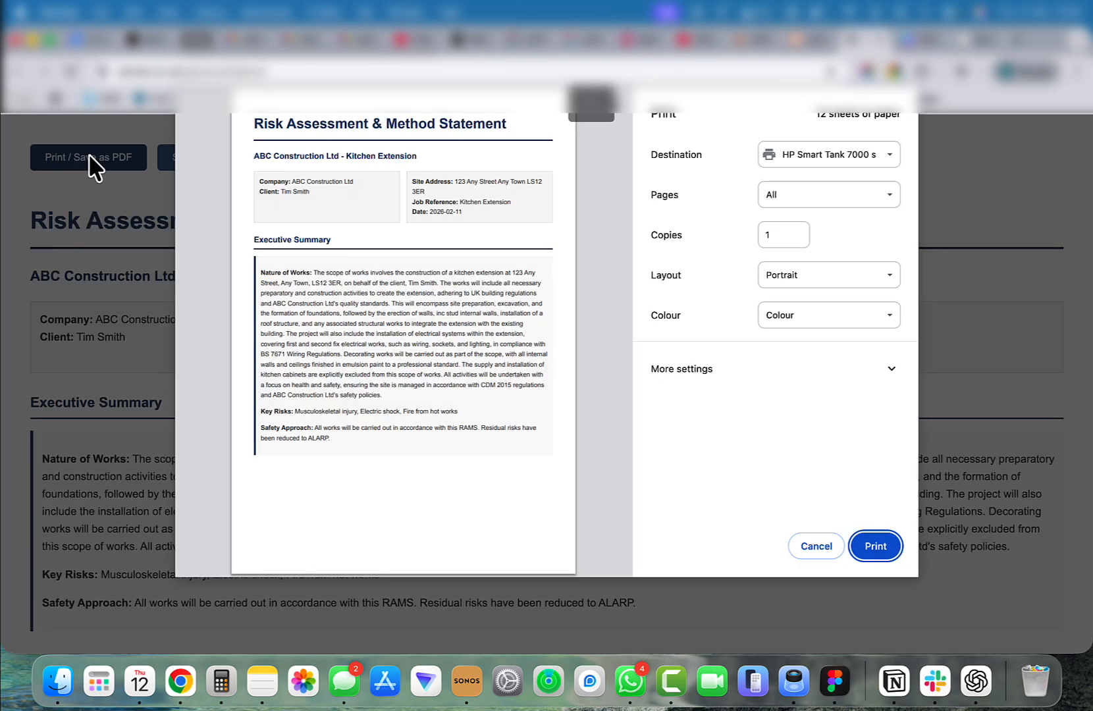
{"action": "key", "text": "Escape"}
{"action": "left_click", "coordinate": [205, 157]}
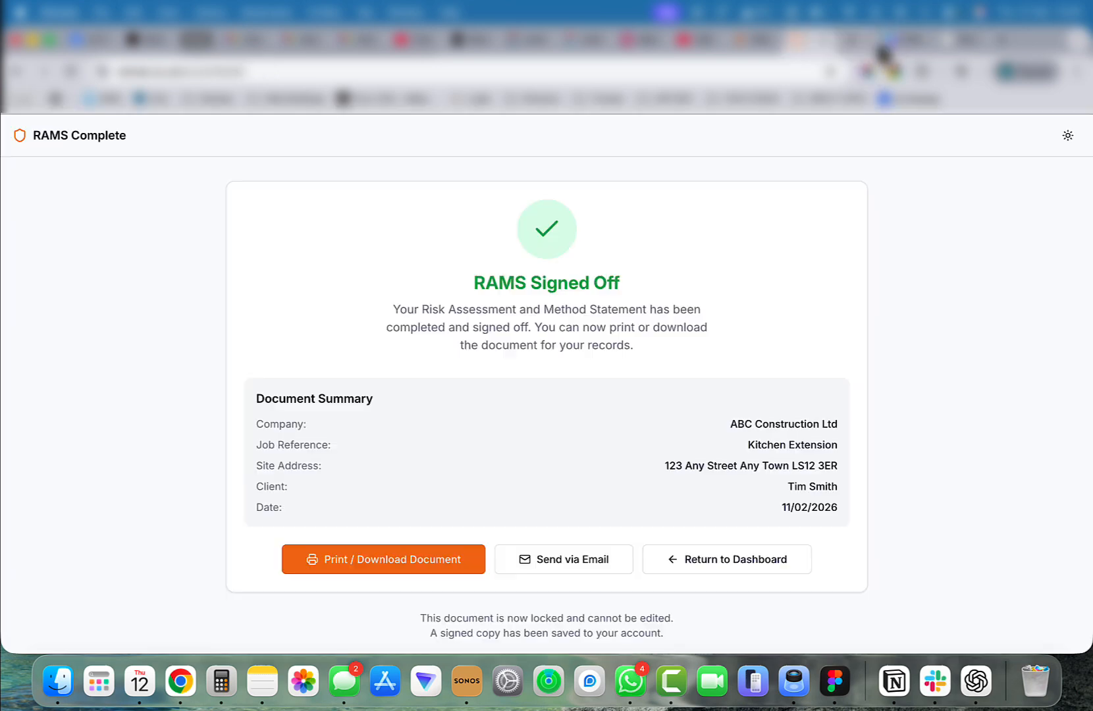
{"action": "left_click", "coordinate": [881, 41]}
{"action": "left_click", "coordinate": [558, 564]}
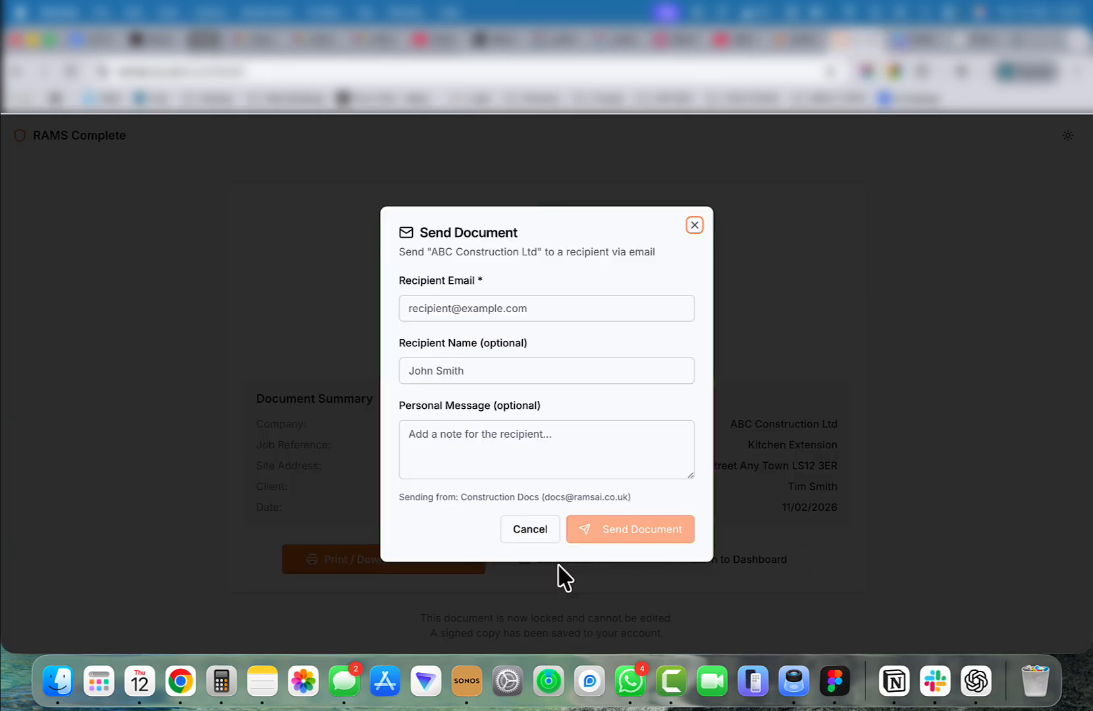
{"action": "left_click", "coordinate": [530, 532]}
Return to the dashboard and open the signed Kitchen Extension RAMS from the client's RAMS list, then close it.
{"action": "left_click", "coordinate": [725, 561]}
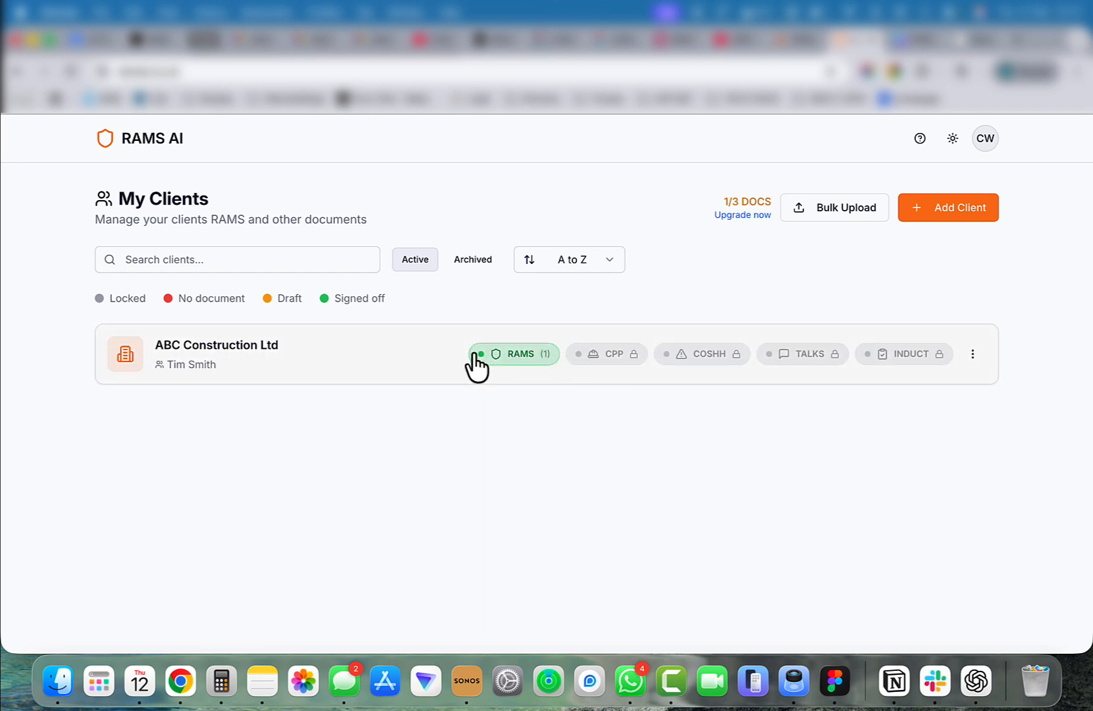
{"action": "left_click", "coordinate": [516, 357]}
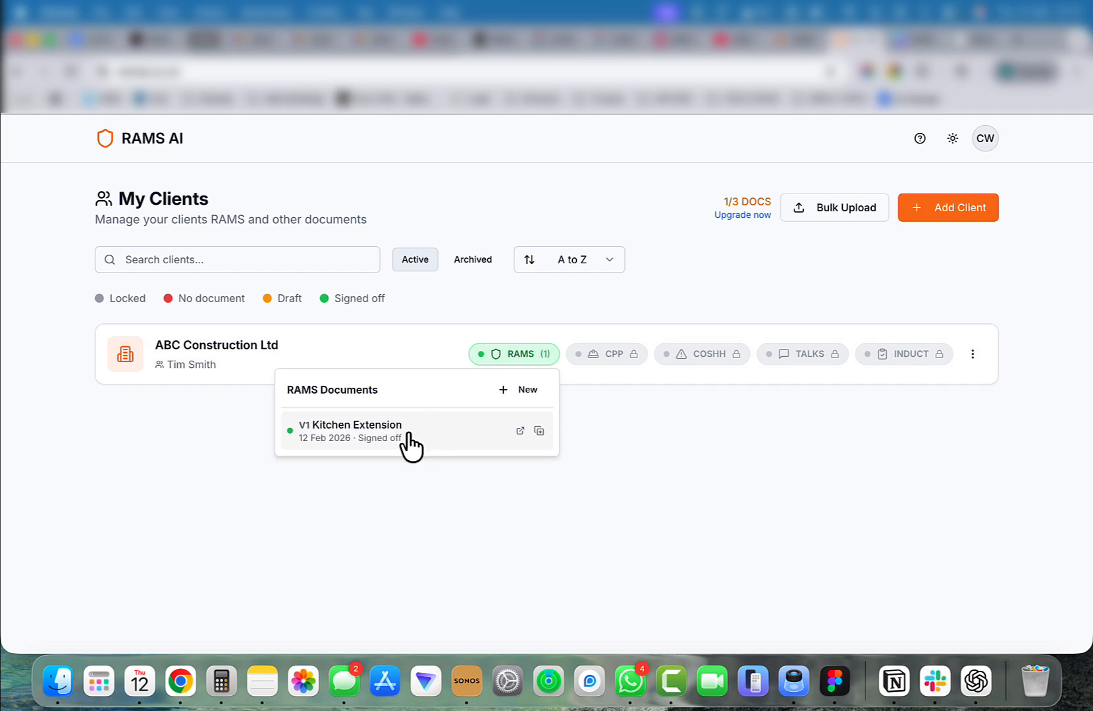
{"action": "left_click", "coordinate": [409, 435]}
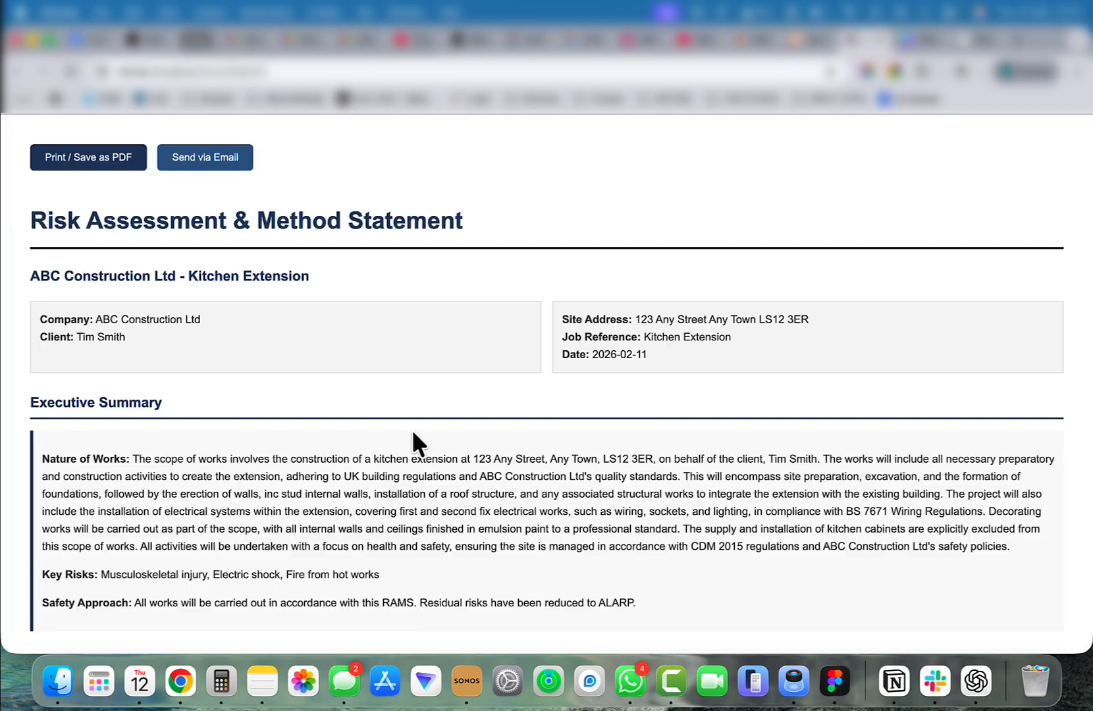
{"action": "key", "text": "super+w"}
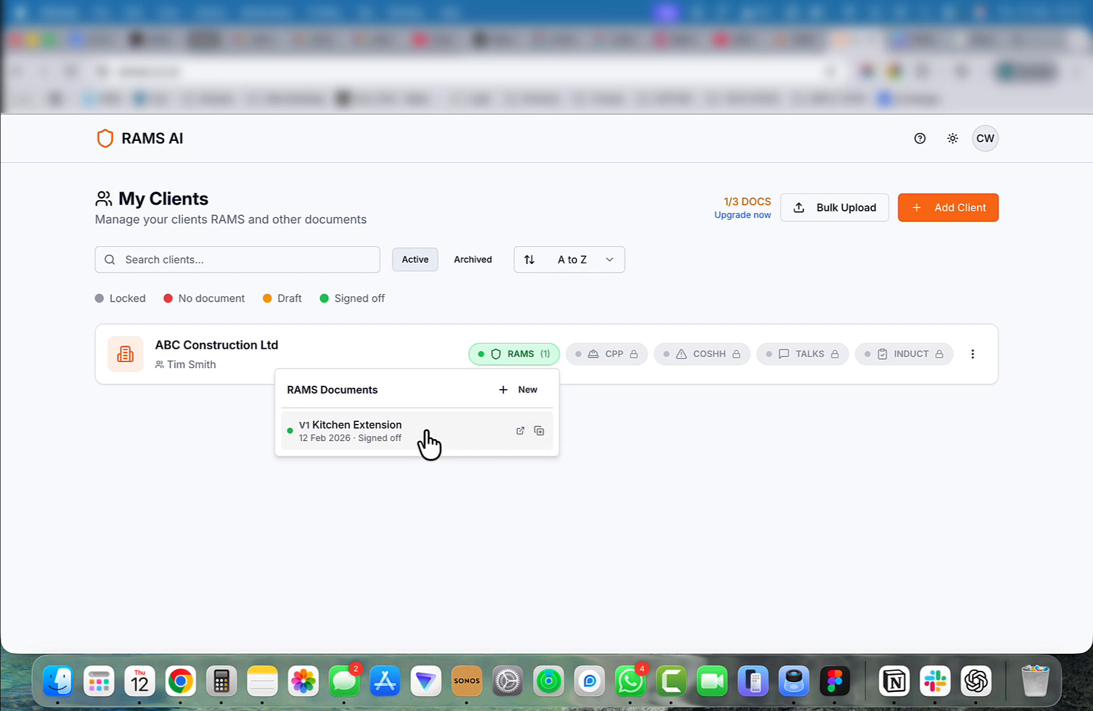
Create a new RAMS draft for ABC Construction Ltd and view the client's RAMS list.
{"action": "left_click", "coordinate": [527, 391]}
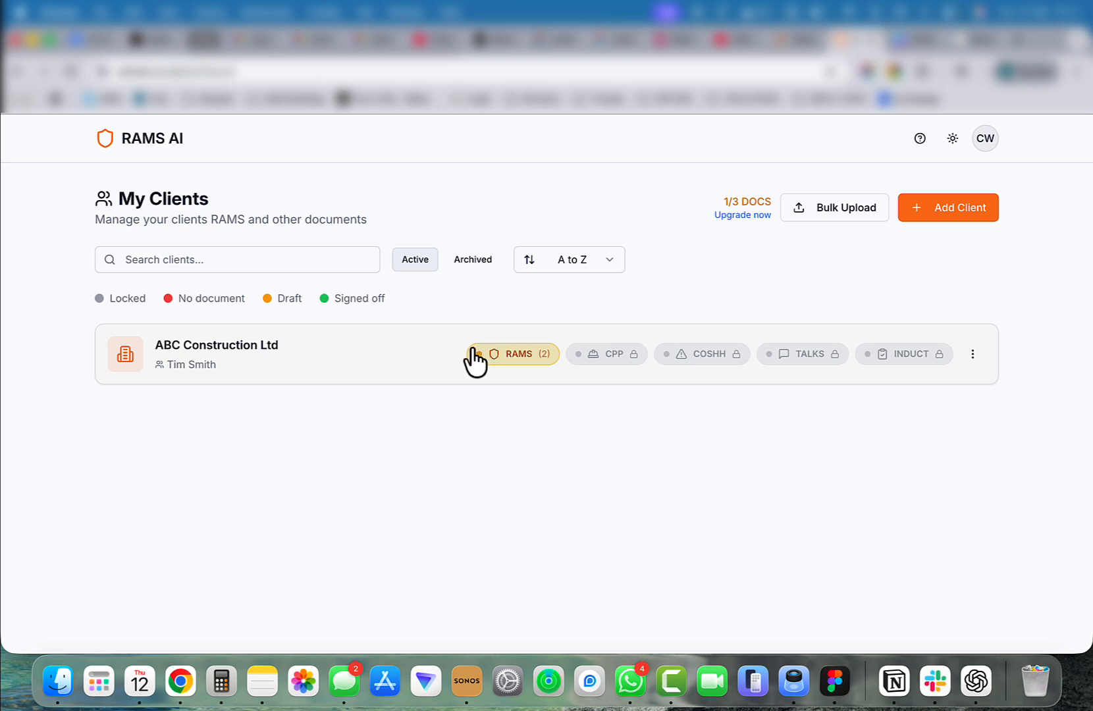
{"action": "left_click", "coordinate": [521, 356]}
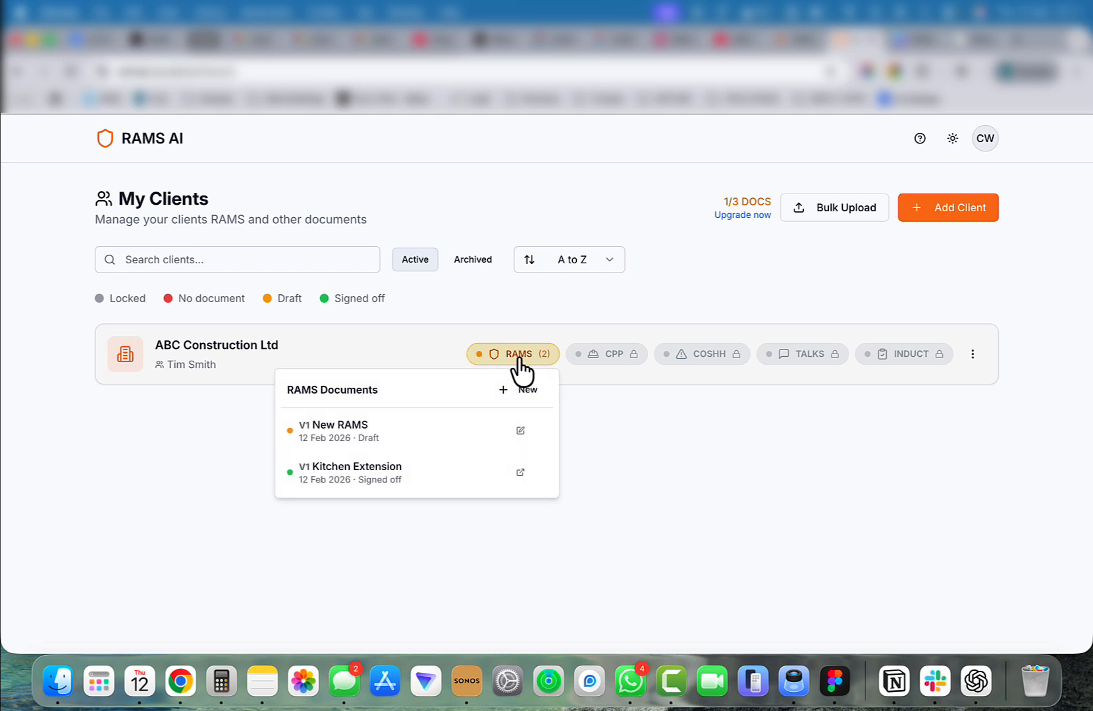